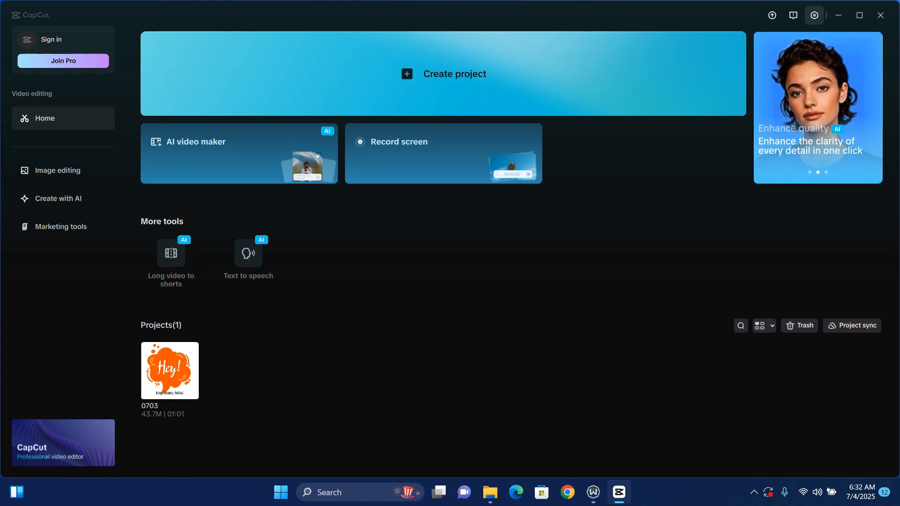
- Open the draft settings and inspect the folder where projects are saved, without choosing a new path
left_click(814, 15)
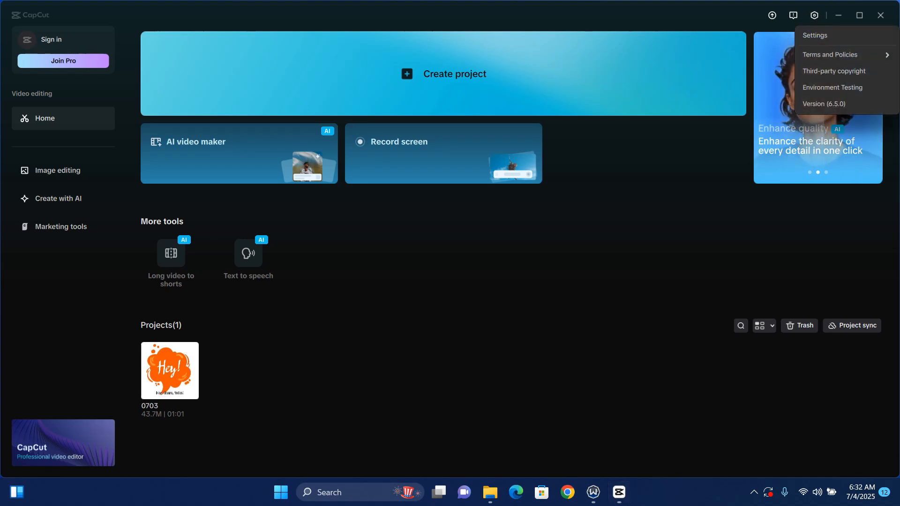
left_click(815, 35)
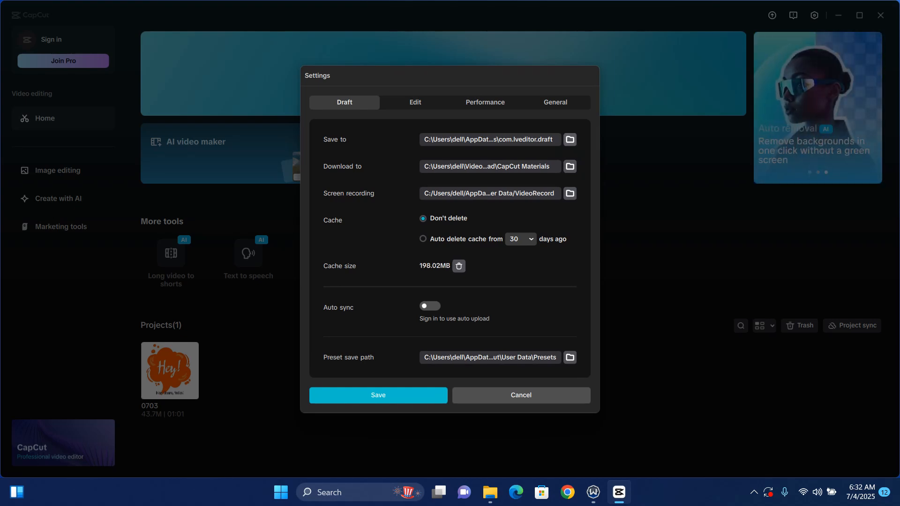
left_click(570, 139)
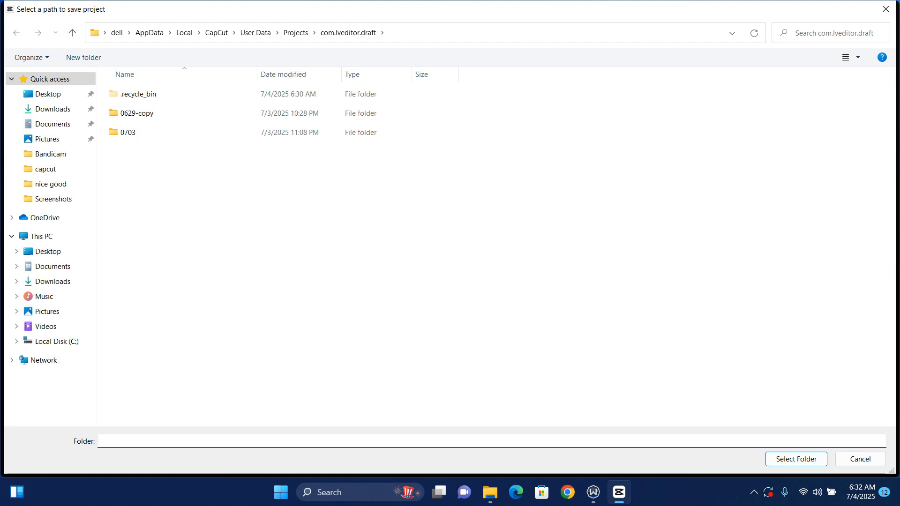
left_click(886, 9)
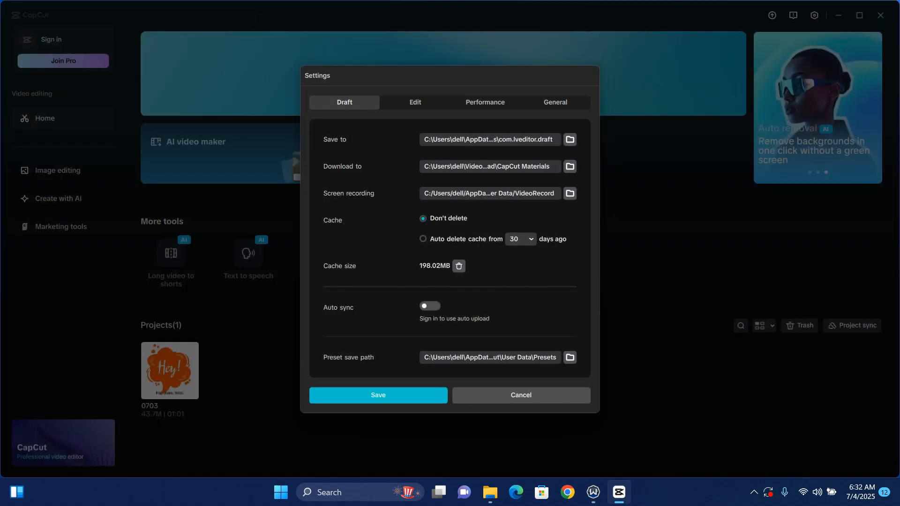
- Look at the Pictures folder in File Explorer, return to CapCut, and leave the settings without saving
mouse_move(491, 492)
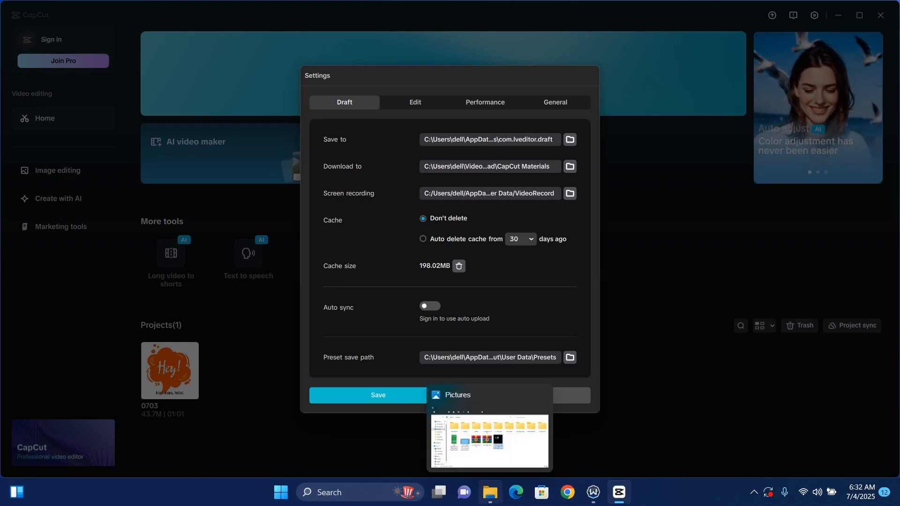
left_click(490, 443)
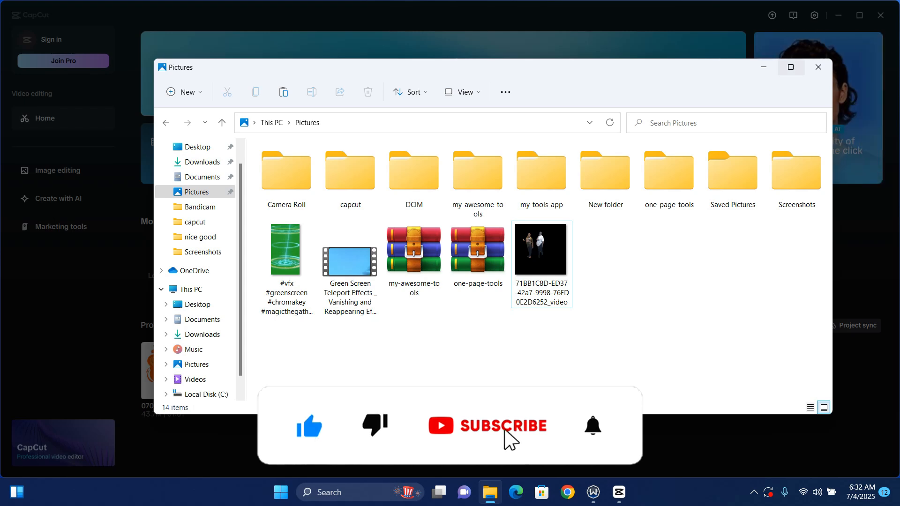
left_click(764, 67)
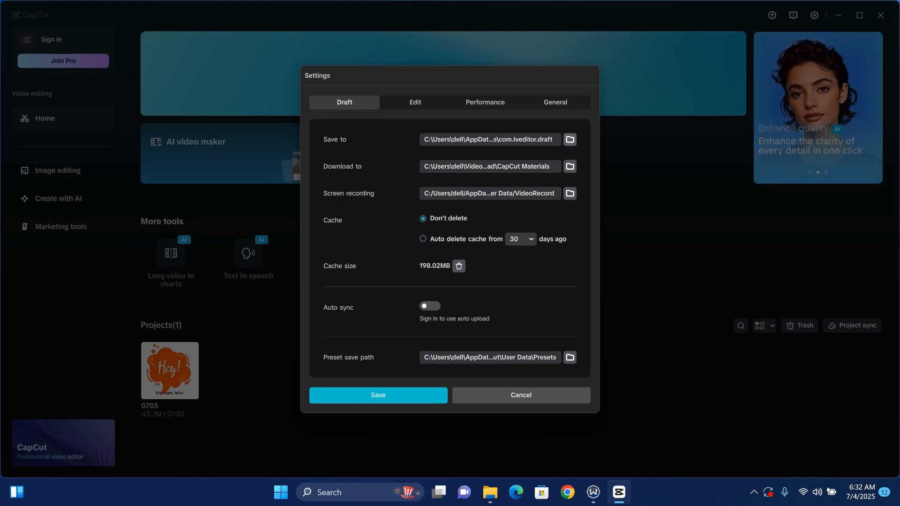
left_click(521, 395)
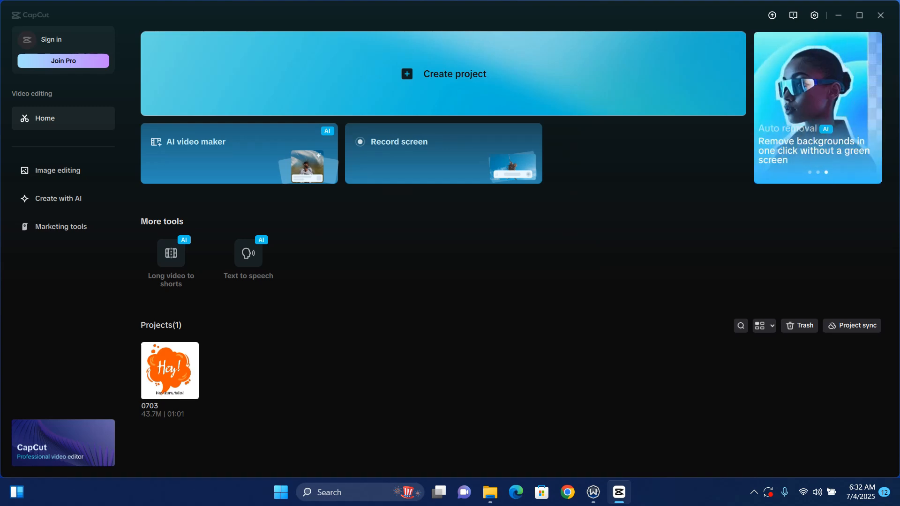
- Open the AI video maker, accept its welcome notice, and browse the new AI templates
left_click(239, 154)
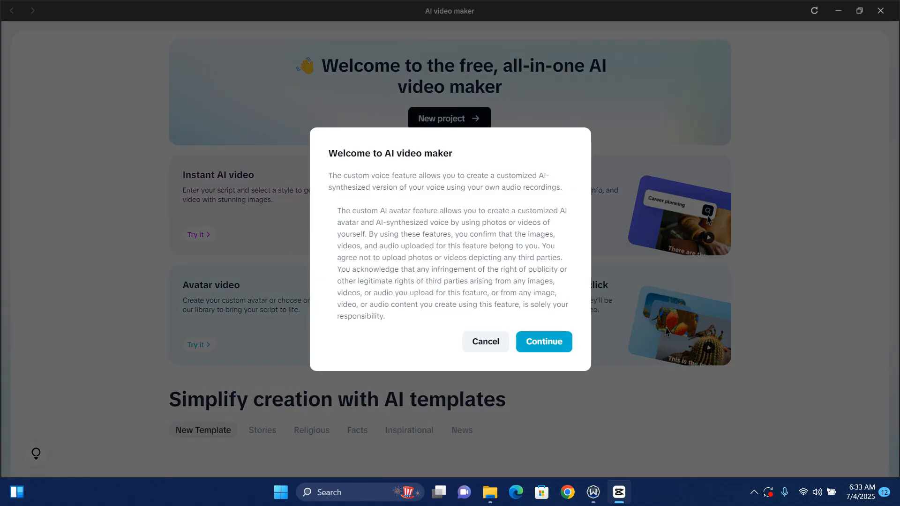
left_click(544, 342)
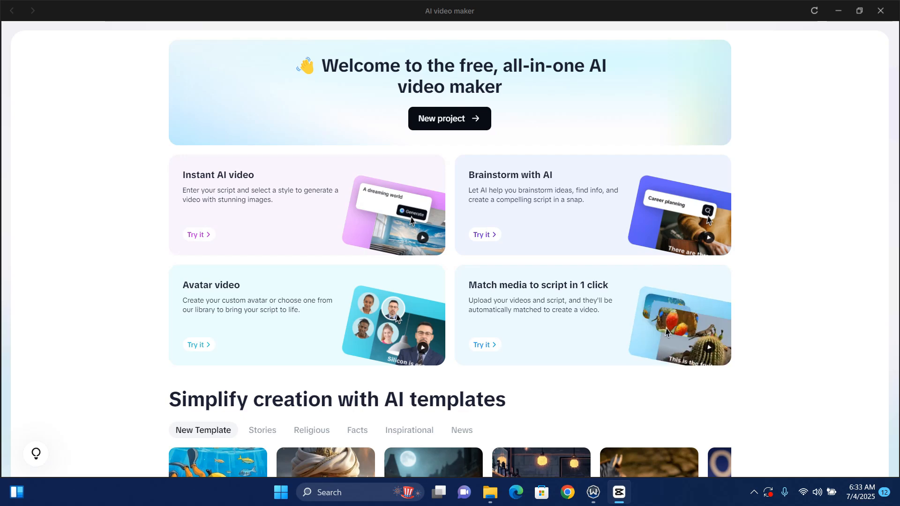
mouse_move(619, 492)
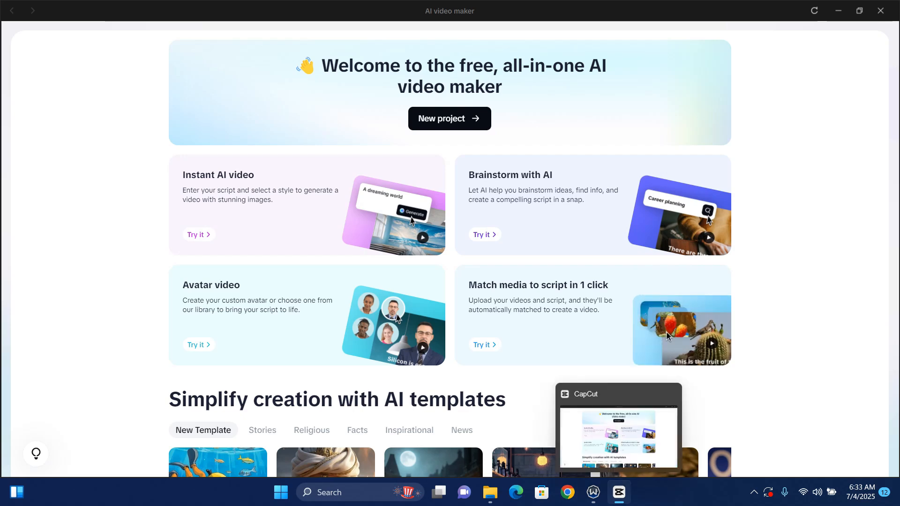
scroll(450, 253, "down", 1)
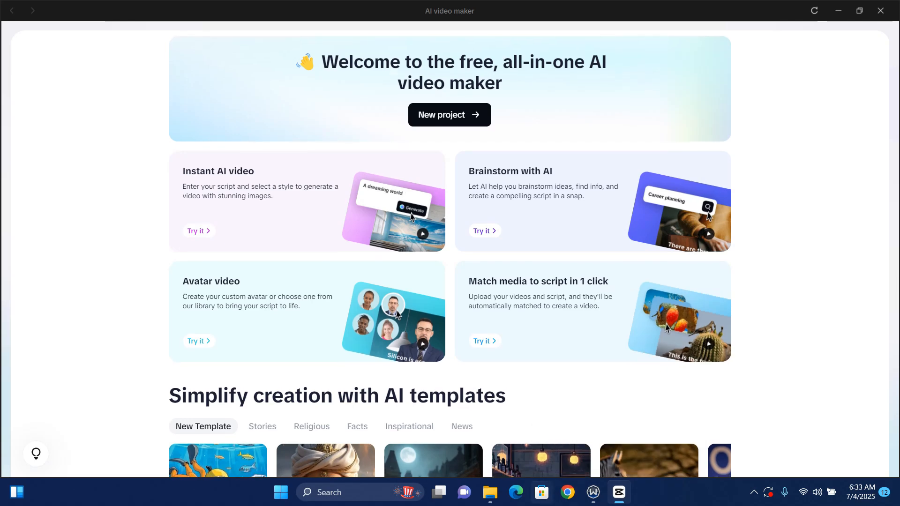
scroll(451, 253, "down", 3)
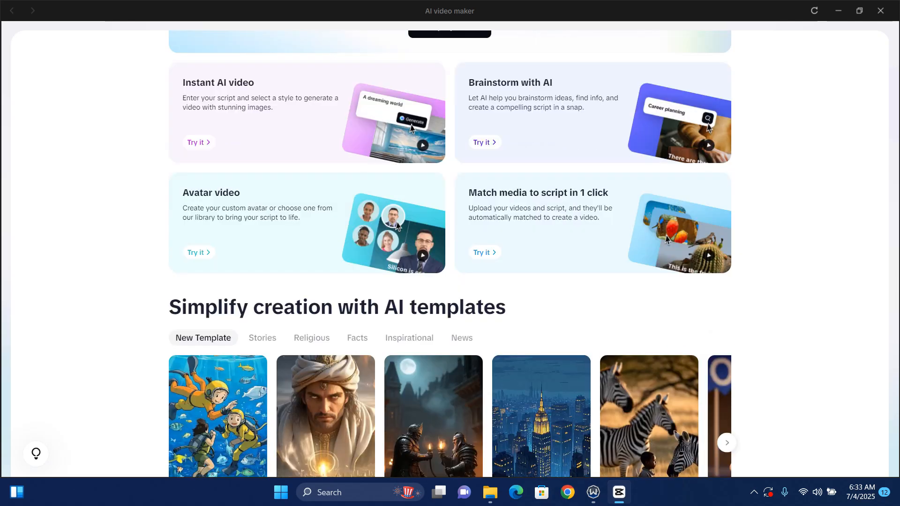
scroll(450, 254, "down", 5)
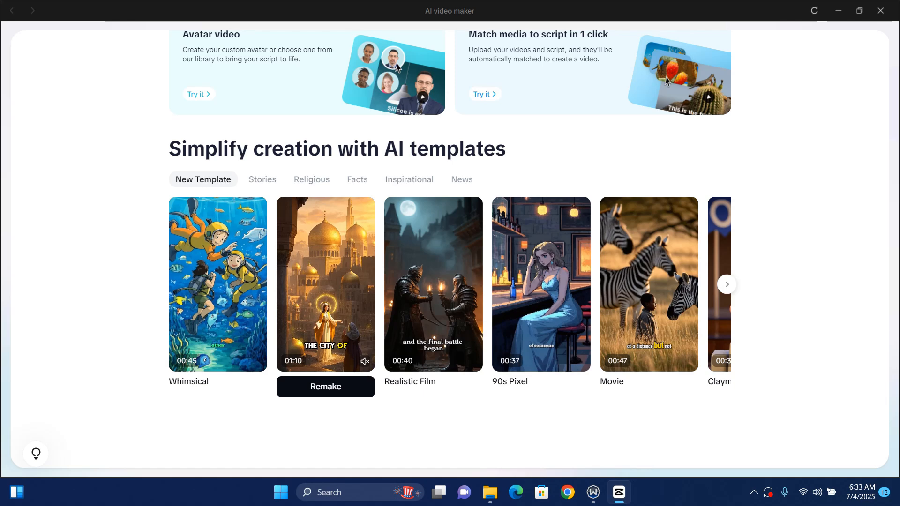
- Create a video from the Whimsical template with the topic "My friends and I went on vacation to Hawaii"
left_click(305, 386)
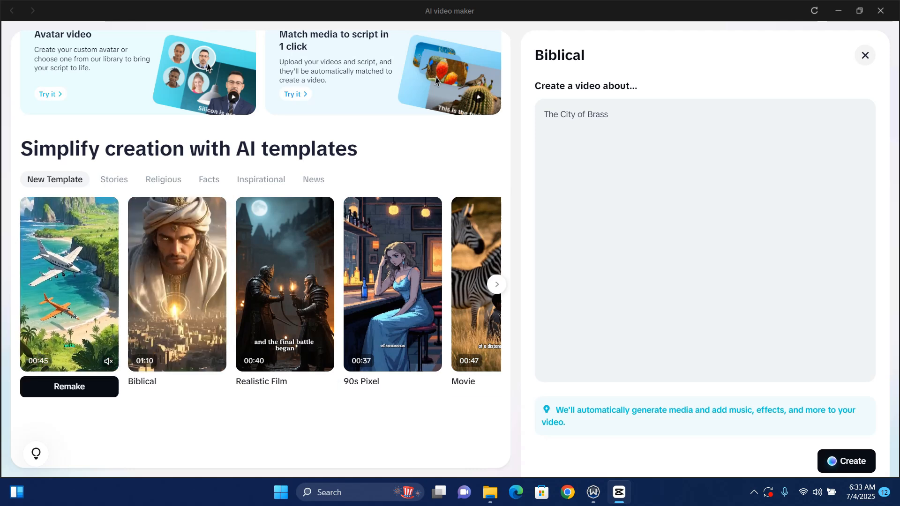
left_click(69, 387)
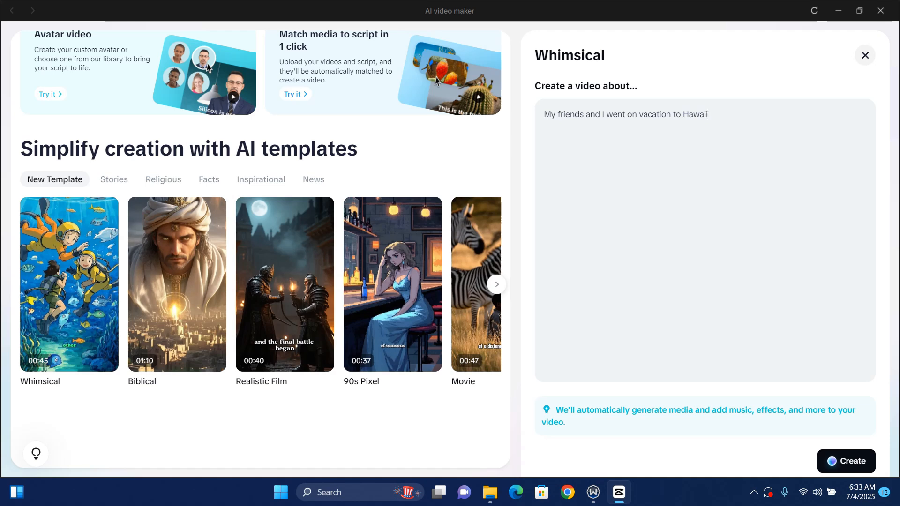
left_click(846, 462)
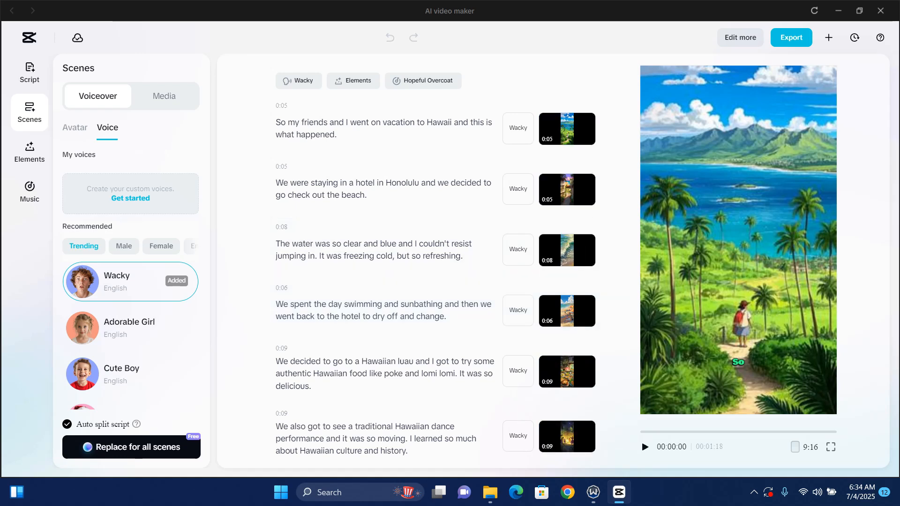
- Preview the start of the generated video and export it as mp4 at recommended quality, 720p and 24fps
left_click(645, 448)
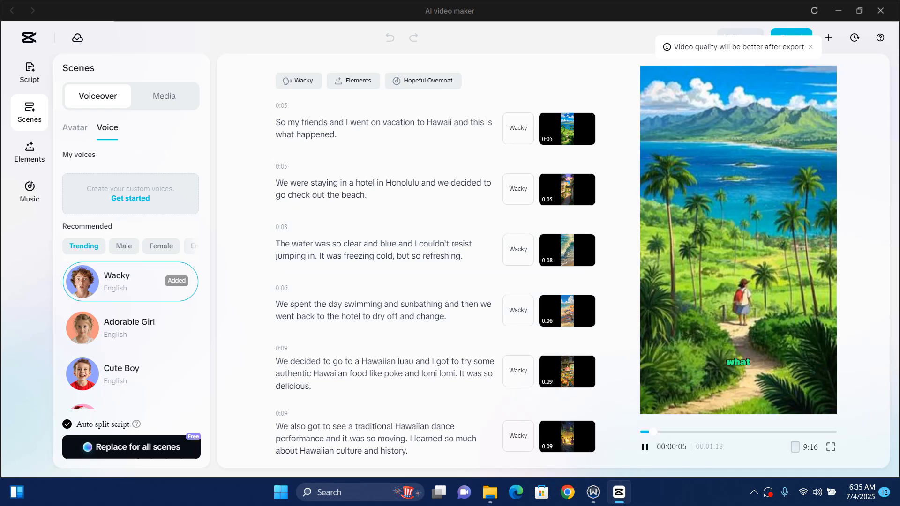
key("space")
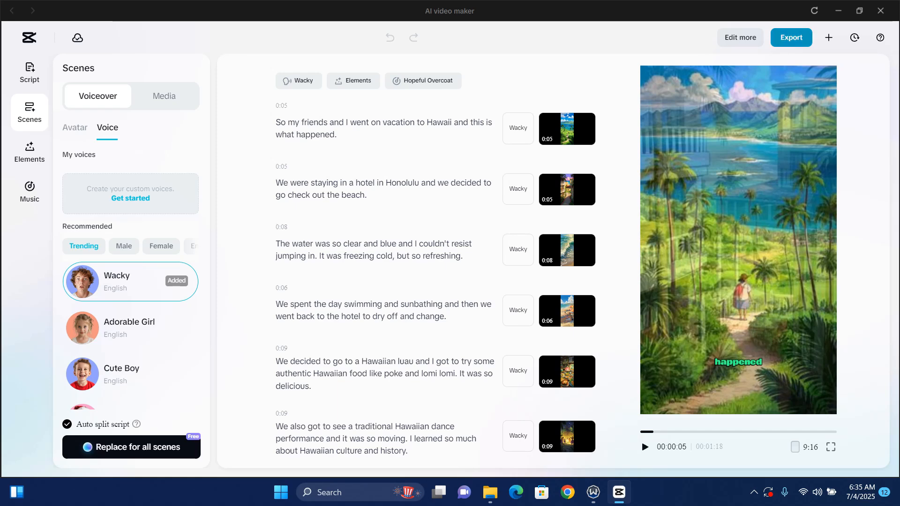
left_click(792, 38)
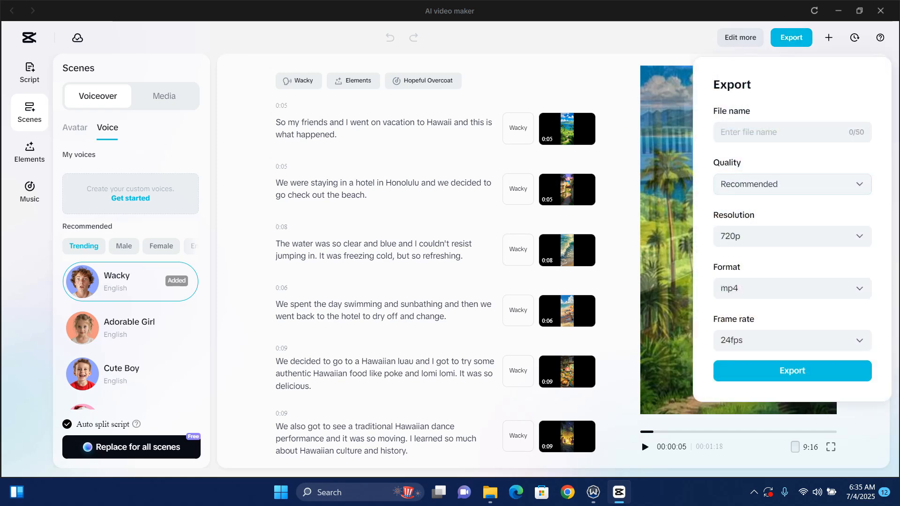
left_click(793, 371)
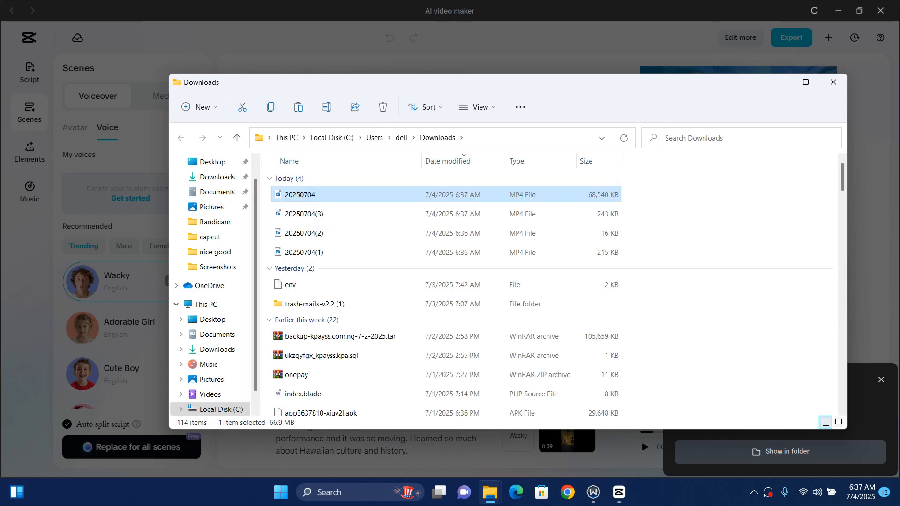
- Play the exported 20250704 video from the Downloads folder, and close the player, the folder and the download dialog
key("Return")
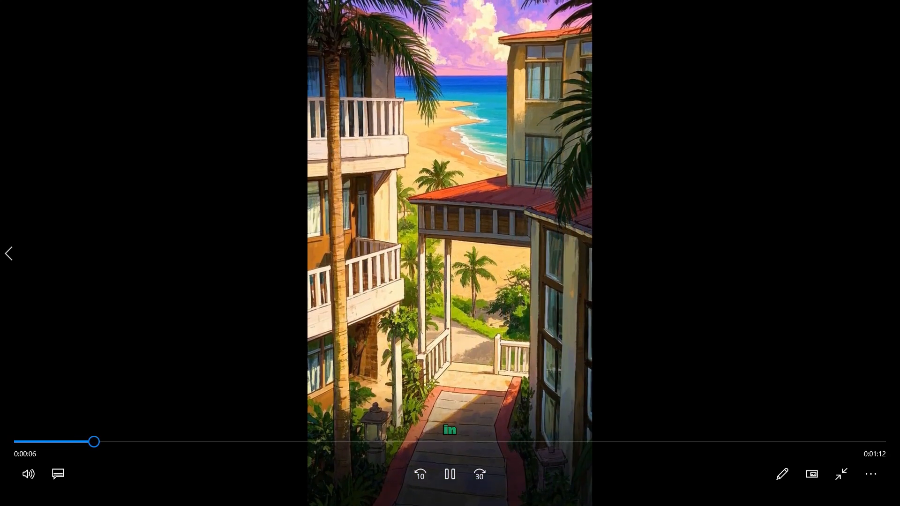
key("space")
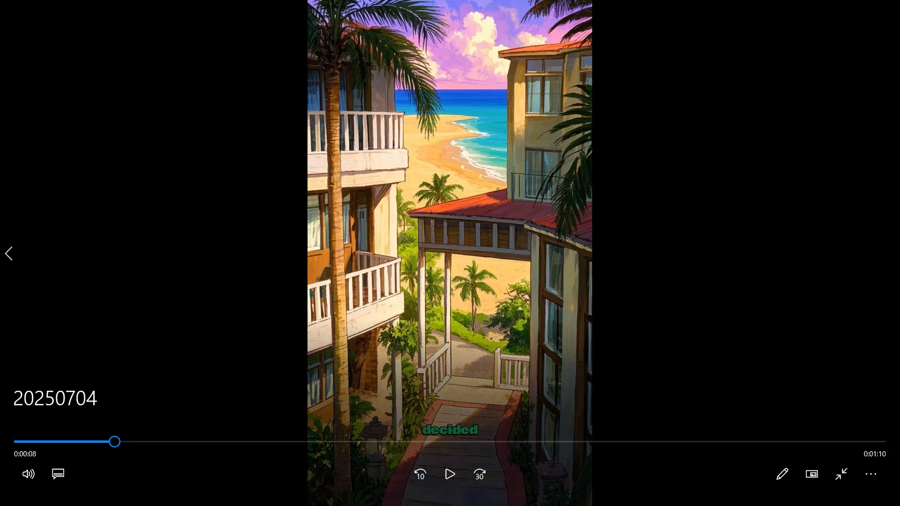
left_click(888, 4)
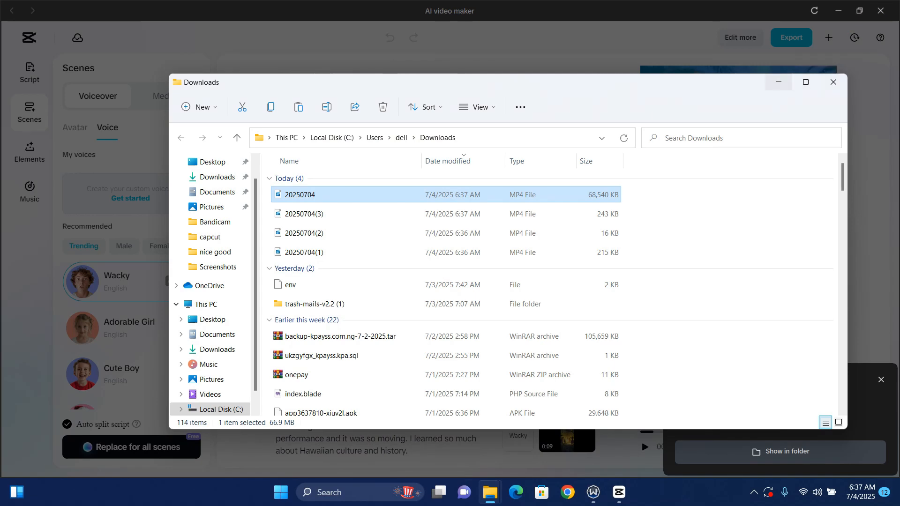
left_click(834, 82)
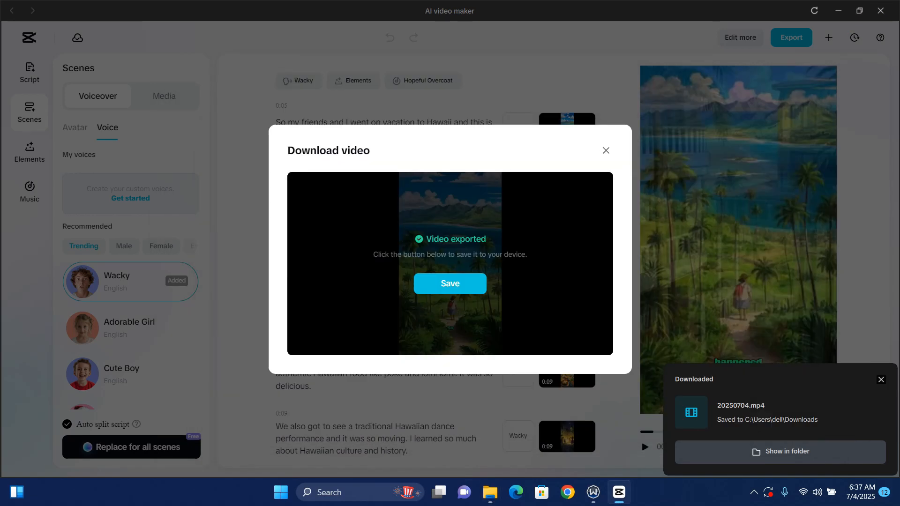
left_click(606, 151)
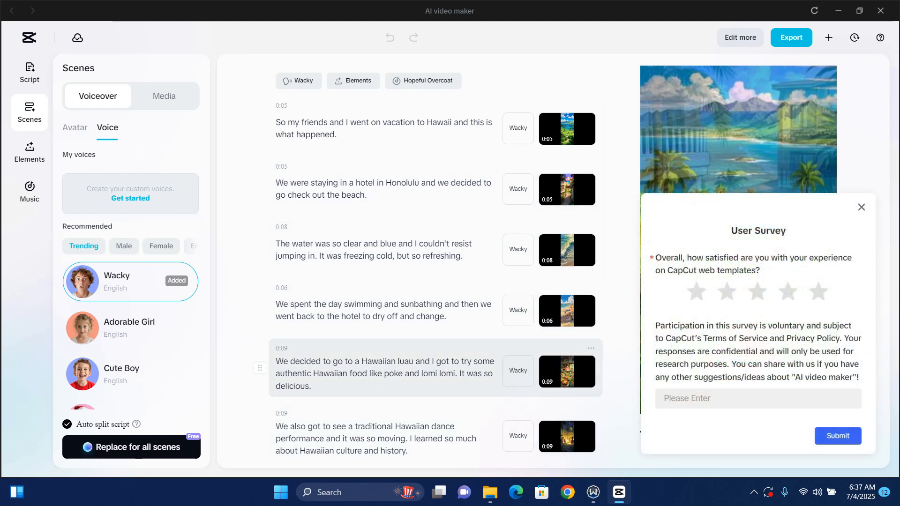
- Preview the luau, swimming and opening vacation scenes, dismissing the user survey and the download notice
left_click(414, 362)
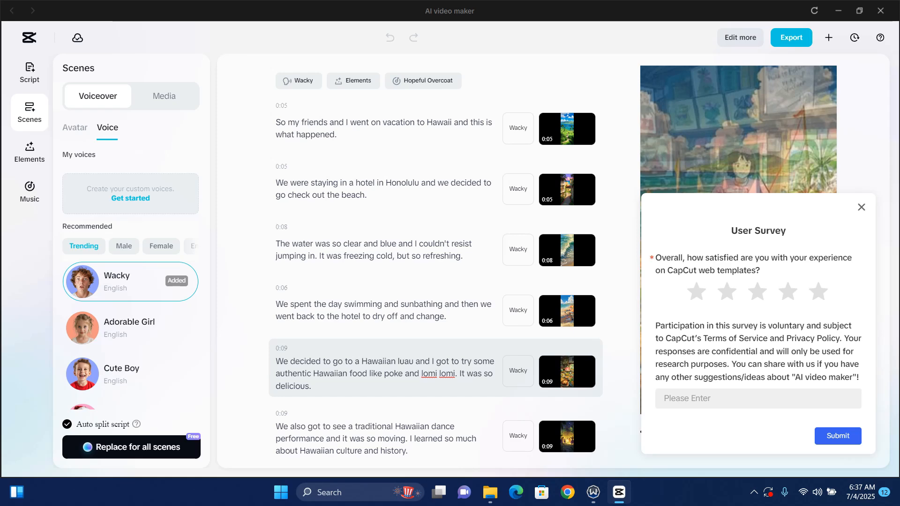
left_click(862, 207)
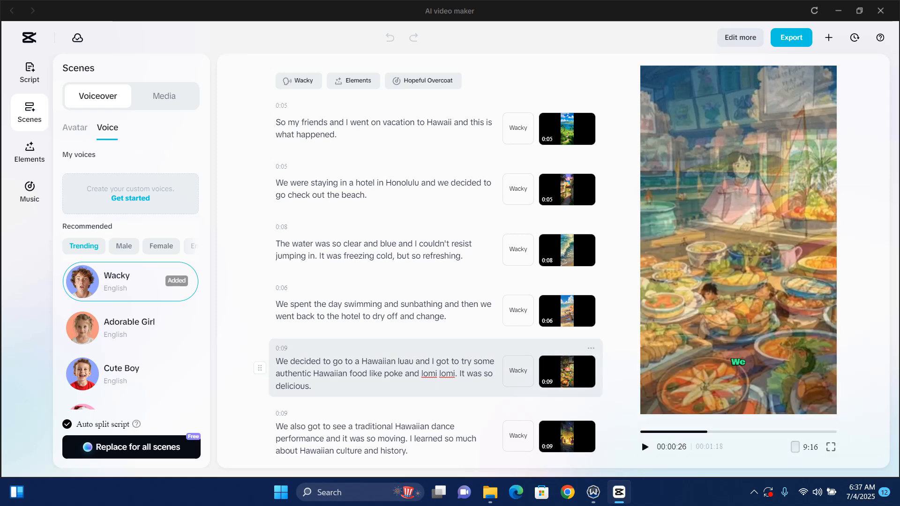
left_click(426, 304)
left_click(338, 135)
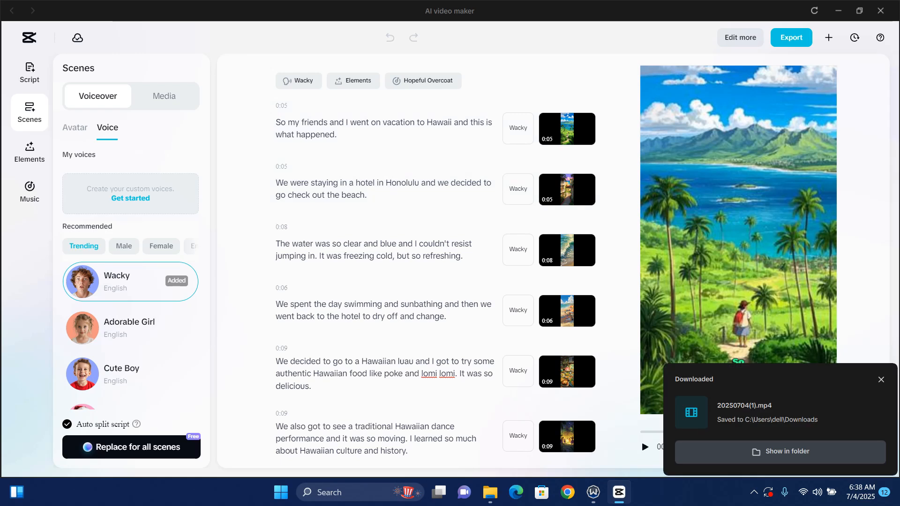
left_click(881, 379)
- Go through the scenes from the Honolulu hotel to the traditional Hawaiian dance to preview each one's image
left_click(746, 254)
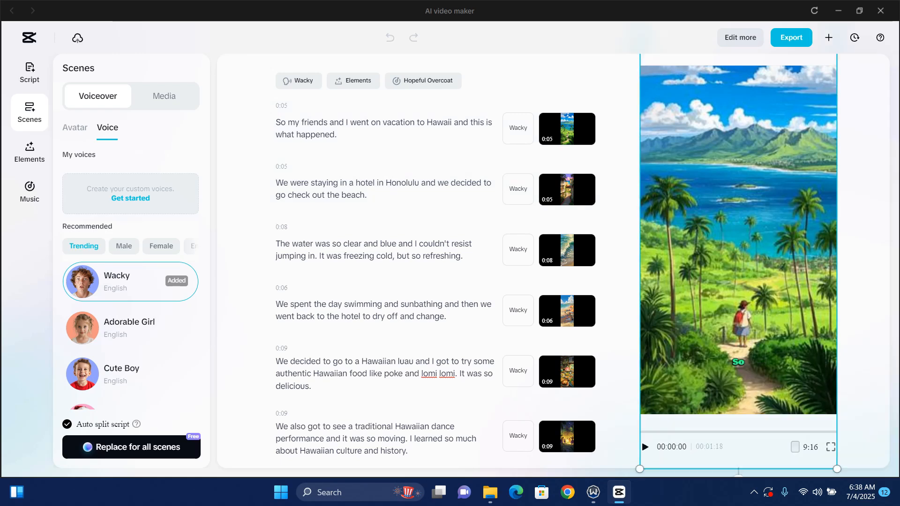
mouse_move(745, 253)
left_mouse_down()
mouse_move(771, 241)
mouse_move(685, 277)
mouse_move(758, 265)
left_mouse_up()
left_click(426, 190)
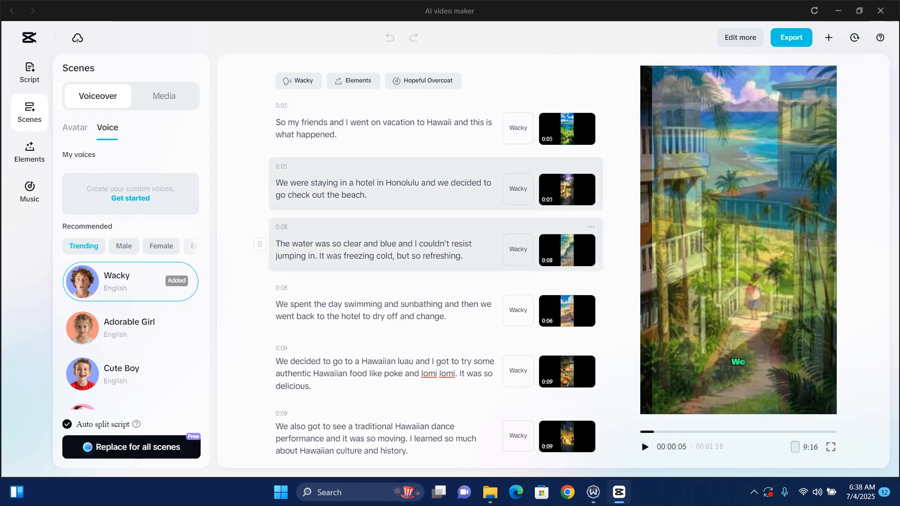
left_click(425, 256)
left_click(404, 317)
left_click(398, 362)
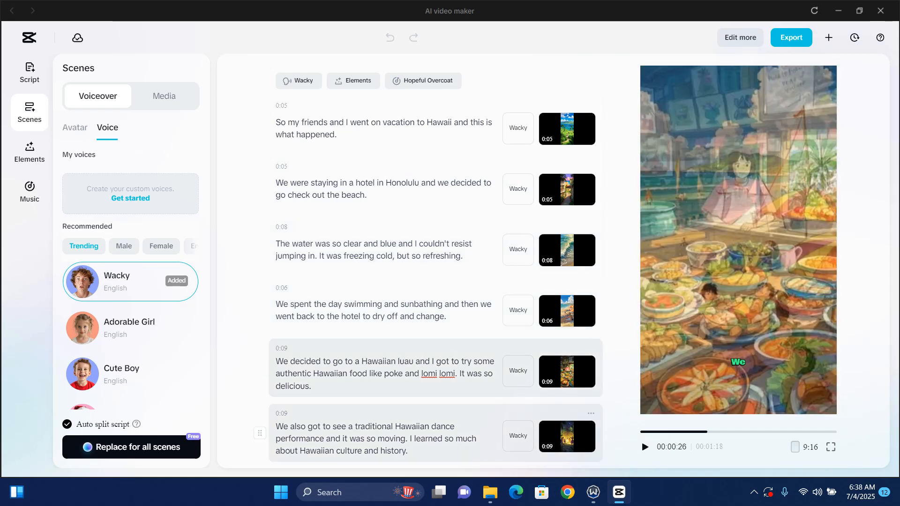
left_click(394, 427)
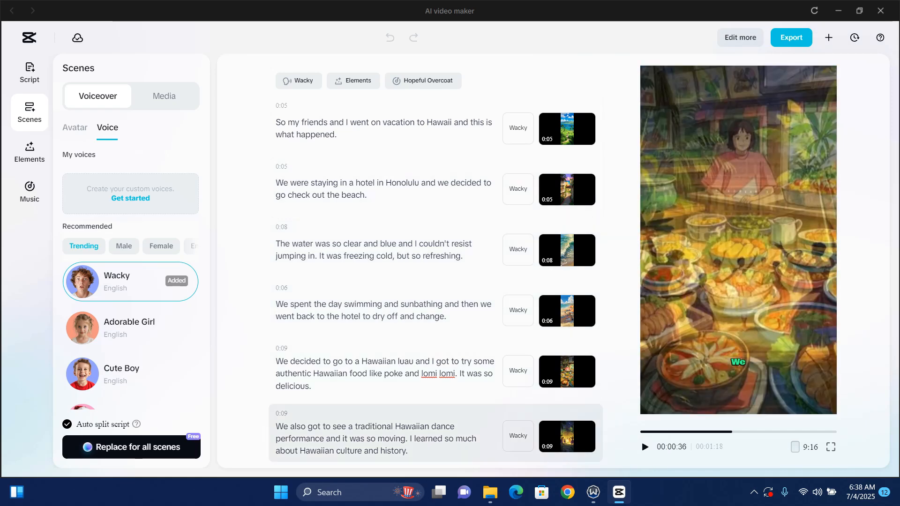
- Select the Adorable Girl voice for the voiceover and dismiss the download notice
left_click(78, 320)
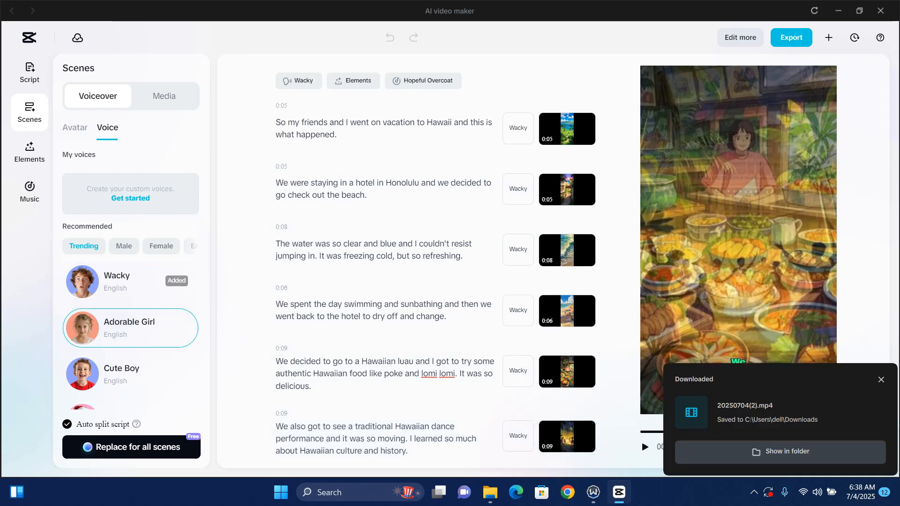
left_click(881, 380)
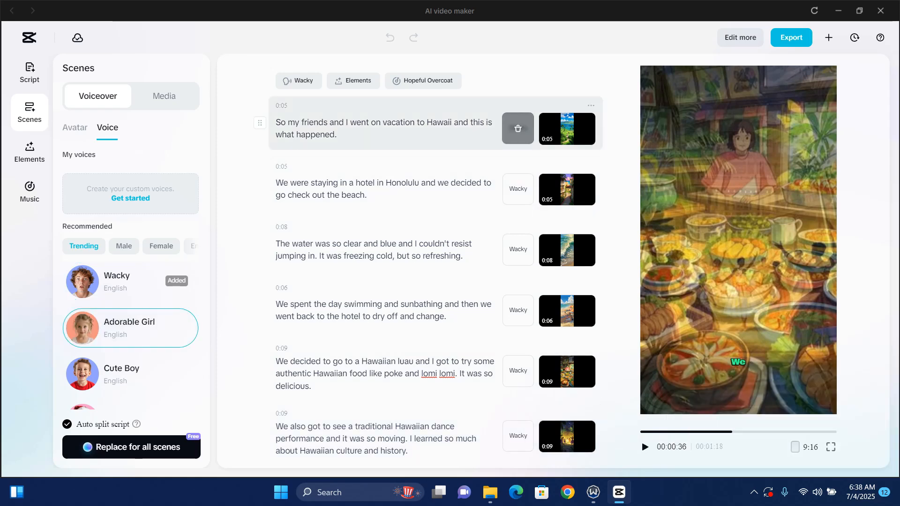
- Return to the opening Hawaii scene, and look through the male voices and the music library
left_click(519, 128)
left_click_drag(746, 239, 735, 239)
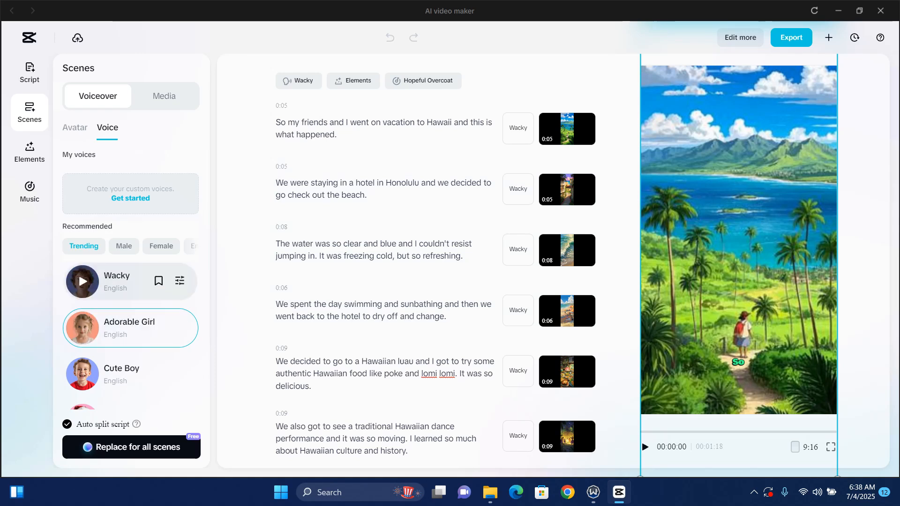
left_click(124, 246)
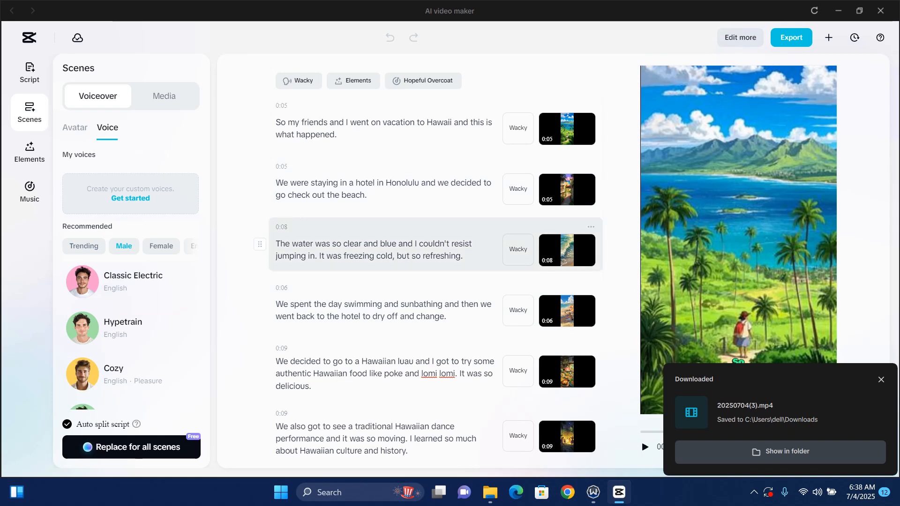
left_click(29, 192)
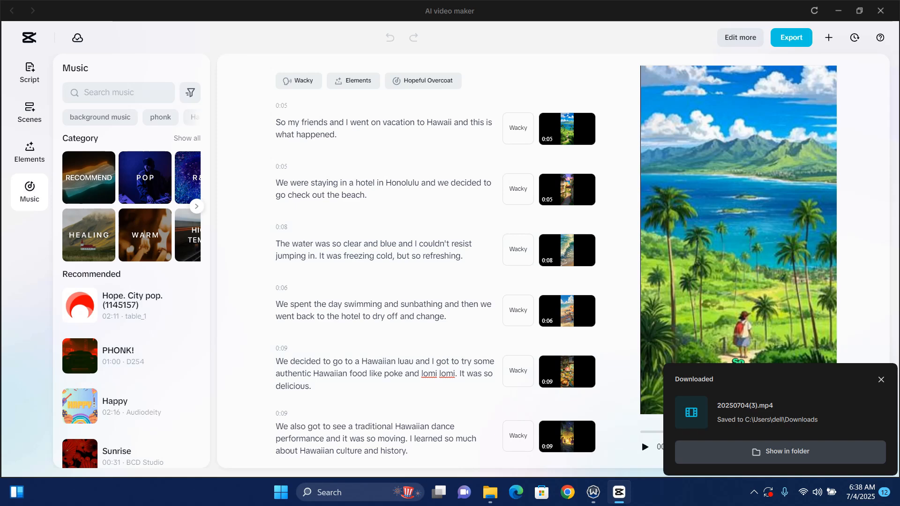
- Try the bold white uppercase caption template on the video, and undo it
left_click(30, 152)
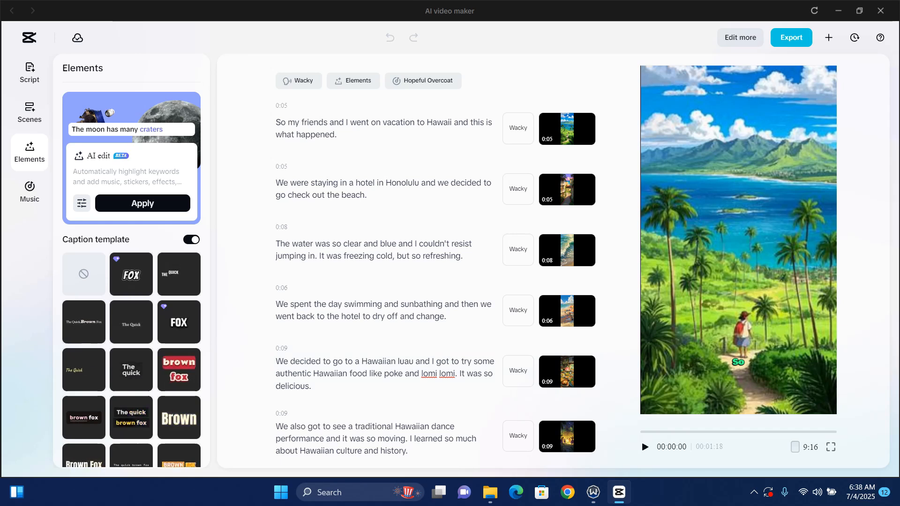
left_click(179, 322)
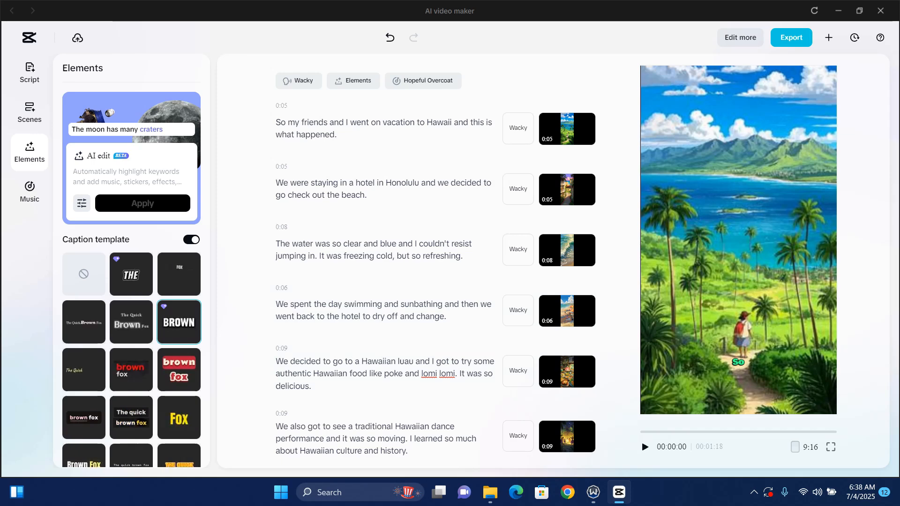
left_click(389, 38)
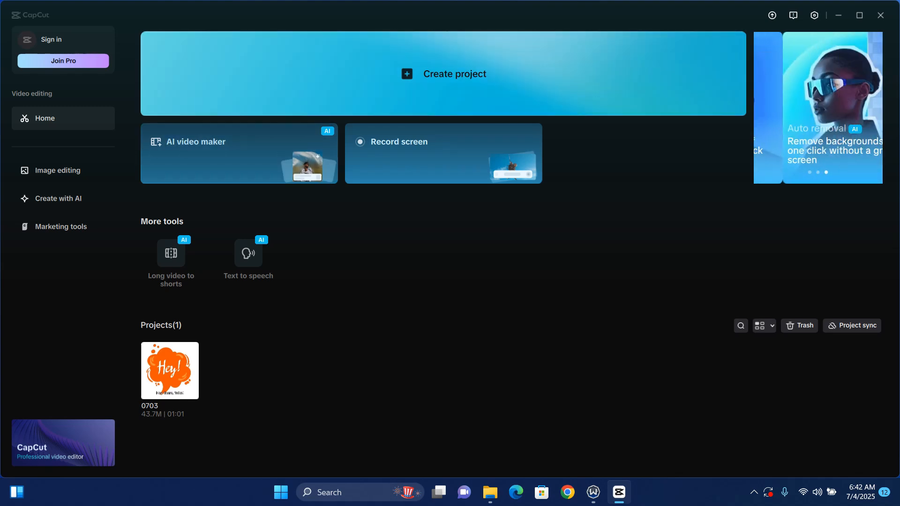
- Start a new video editing project and import the 20250704(1) video from the Downloads folder
left_click(881, 16)
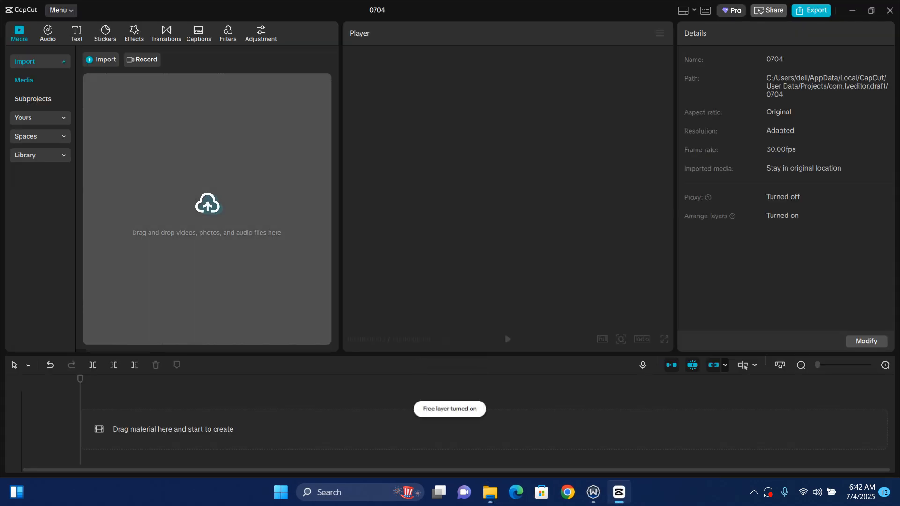
left_click(208, 206)
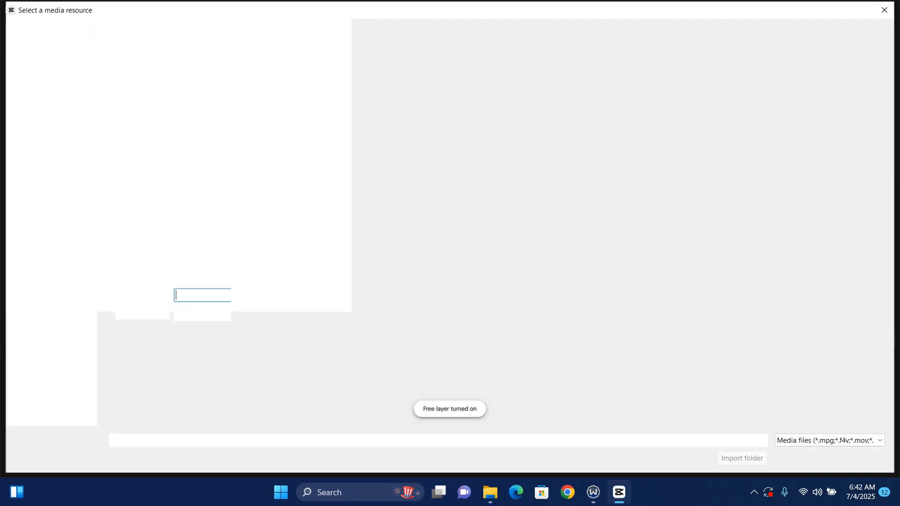
left_click(53, 109)
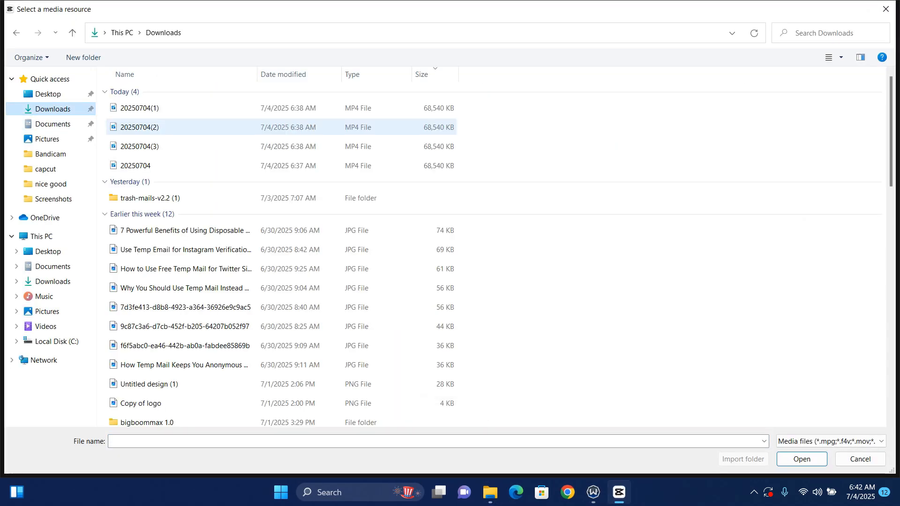
left_click(139, 107)
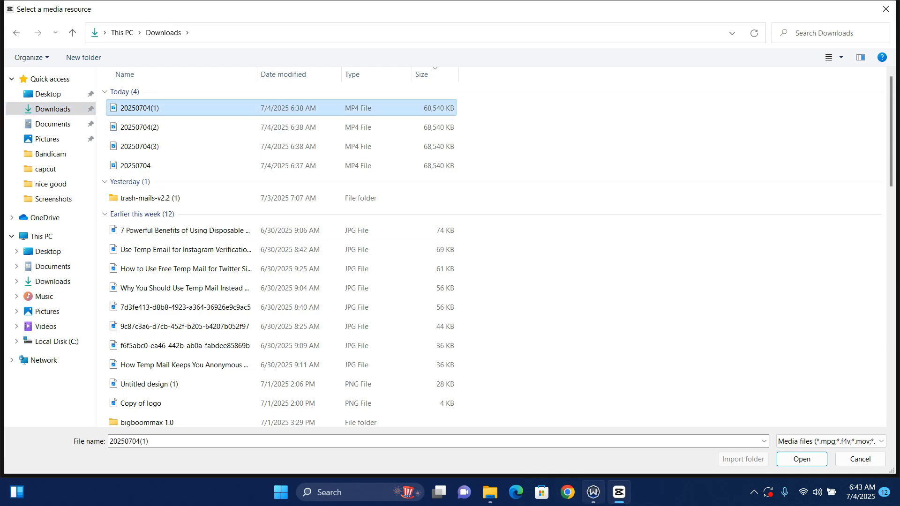
key("Return")
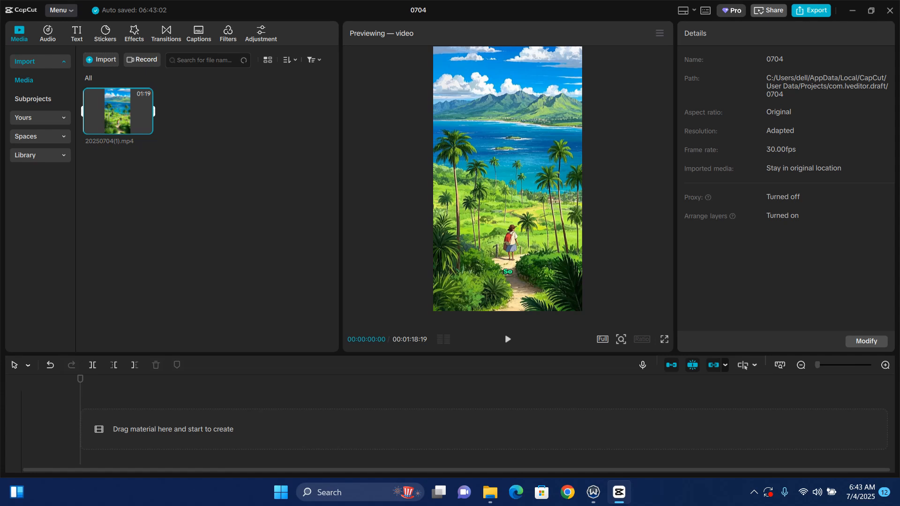
- Place the imported 20250704(1).mp4 at the start of the timeline and play its beginning
left_click_drag(139, 118, 137, 436)
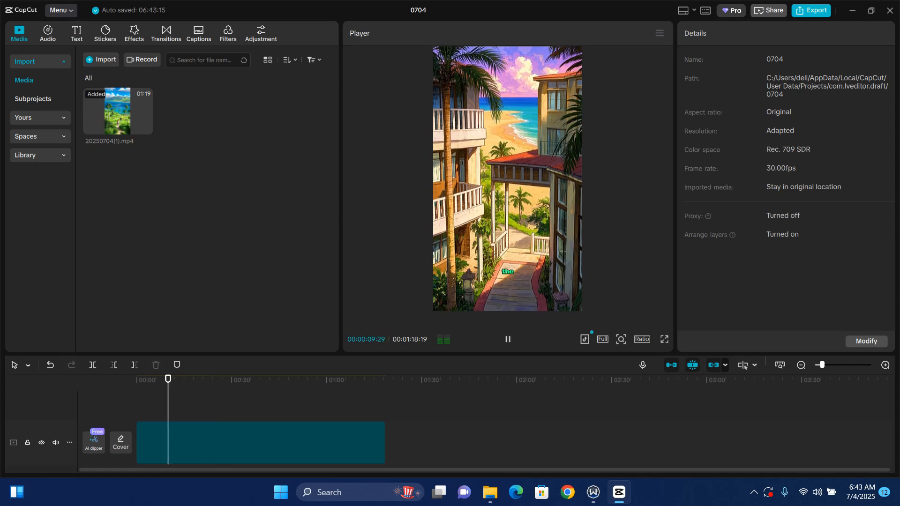
key("space")
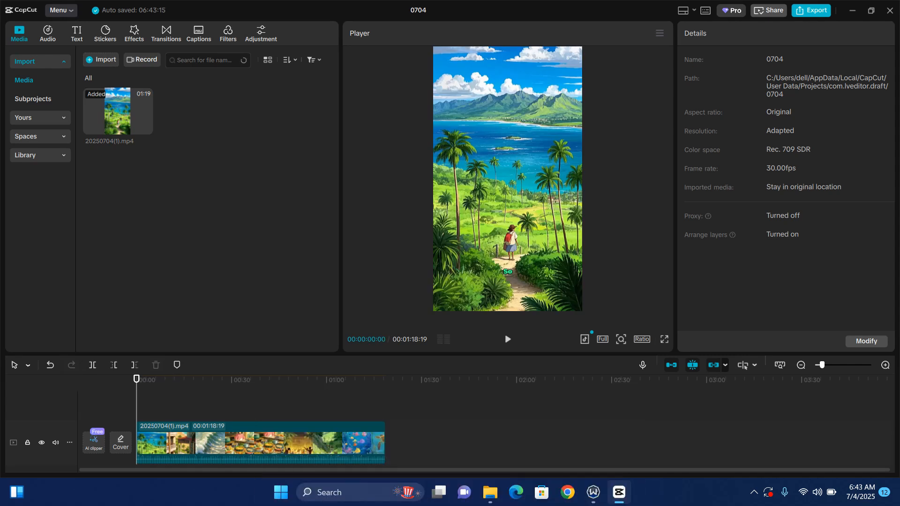
- Add the trending Lightning video effect at the start of the clip and play that part back
left_click(134, 33)
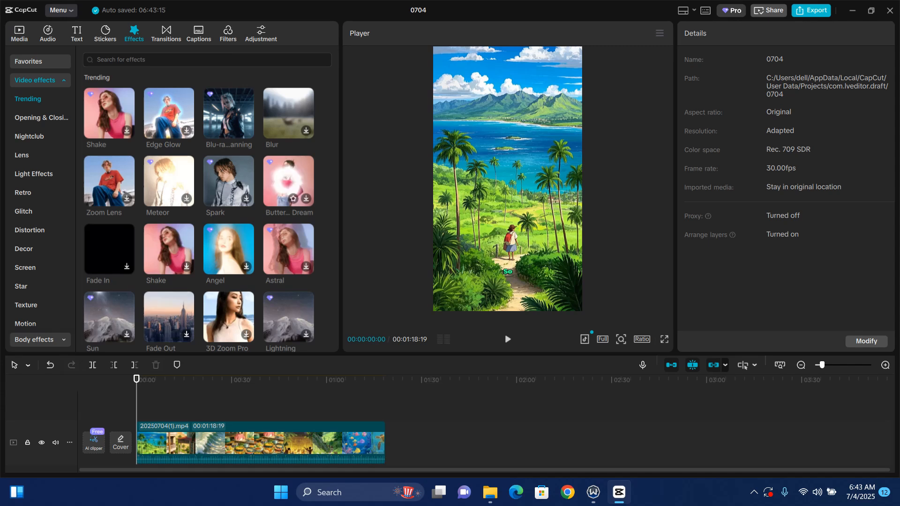
scroll(199, 211, "down", 1)
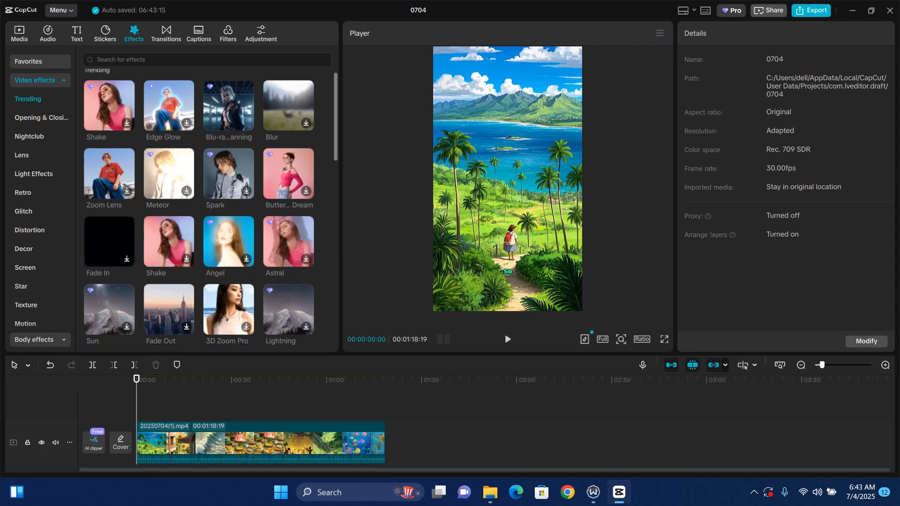
scroll(199, 211, "up", 1)
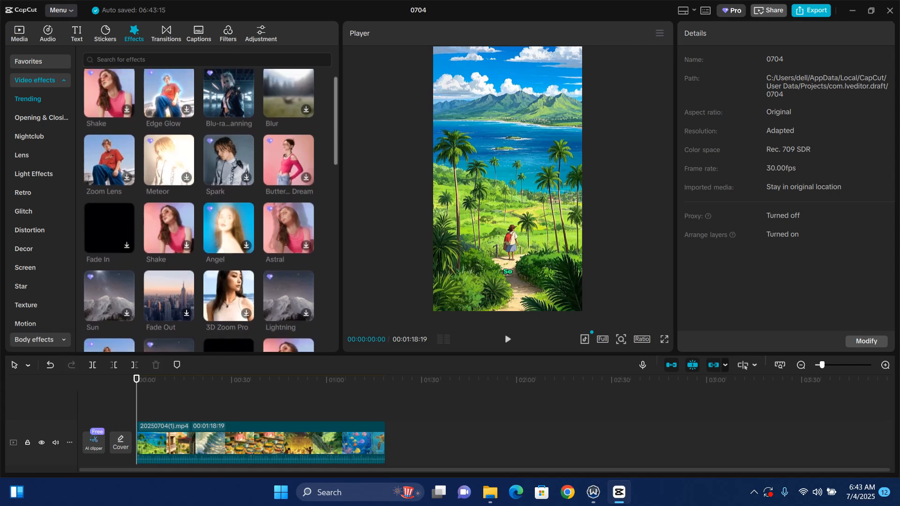
mouse_move(230, 97)
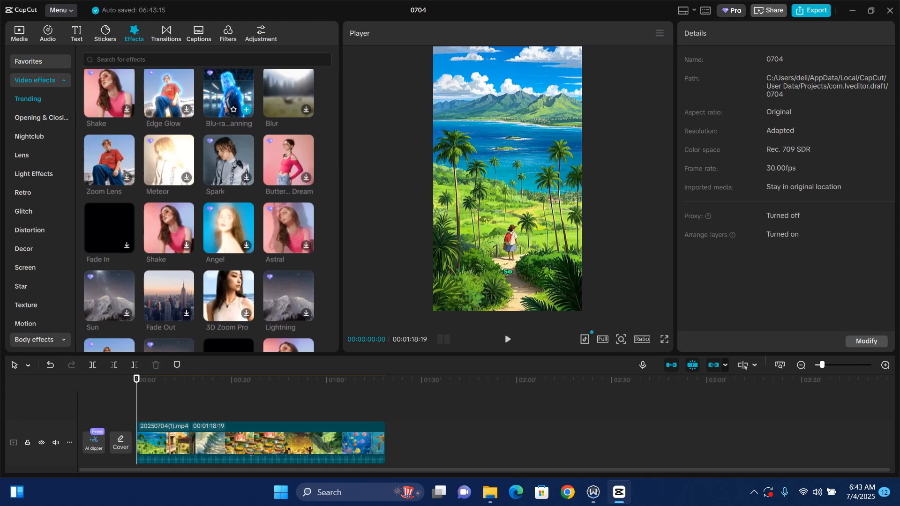
scroll(288, 206, "down", 5)
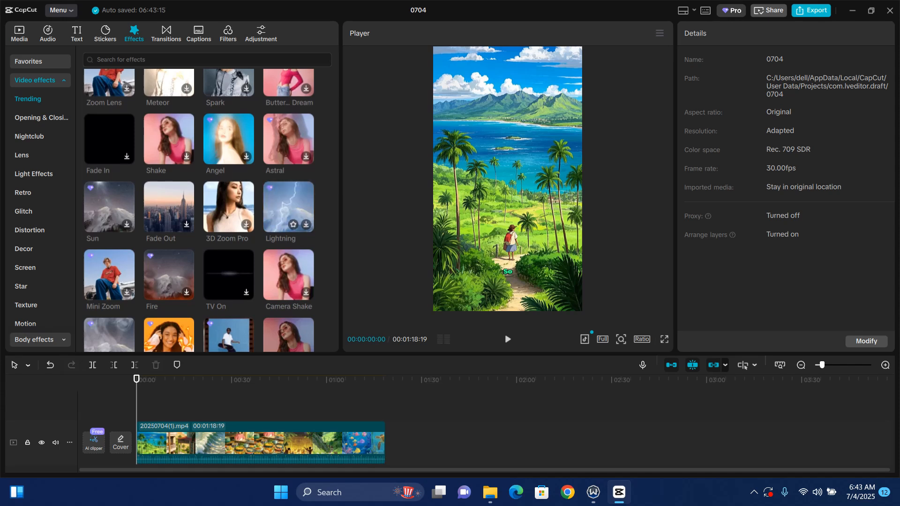
left_click(288, 206)
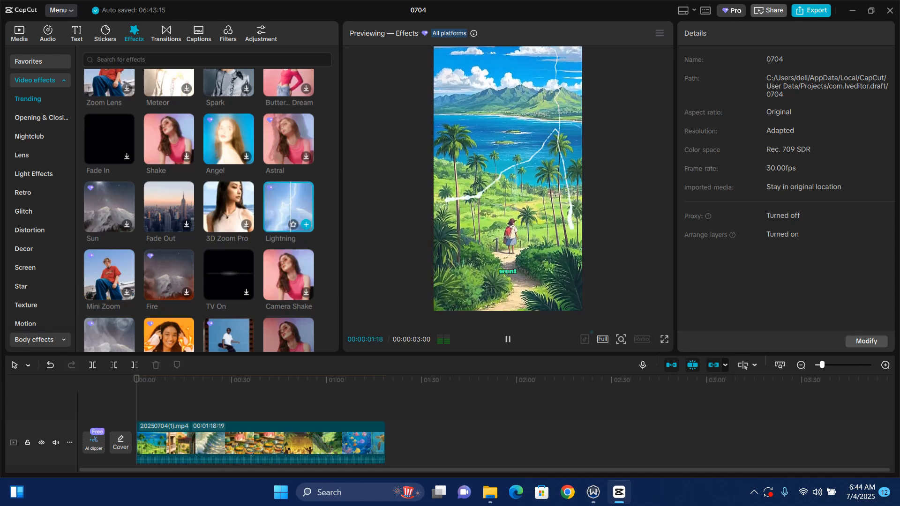
left_click(306, 225)
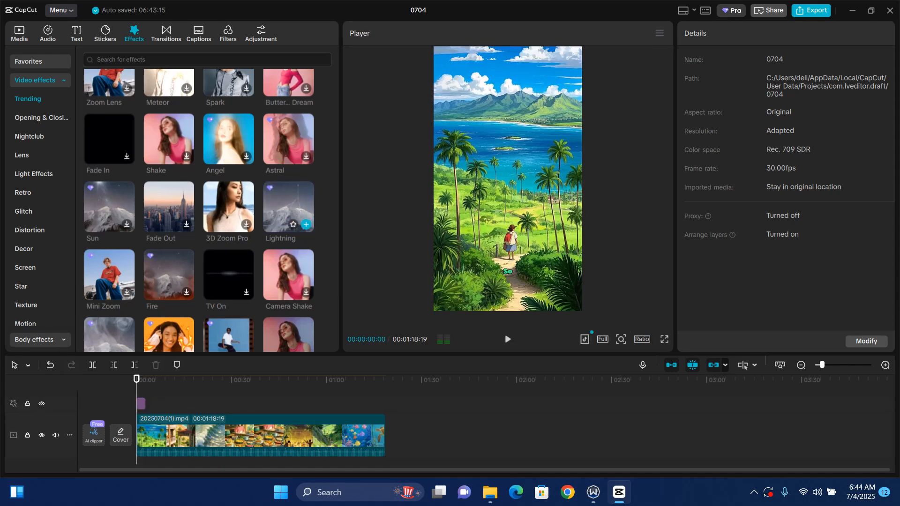
key("space")
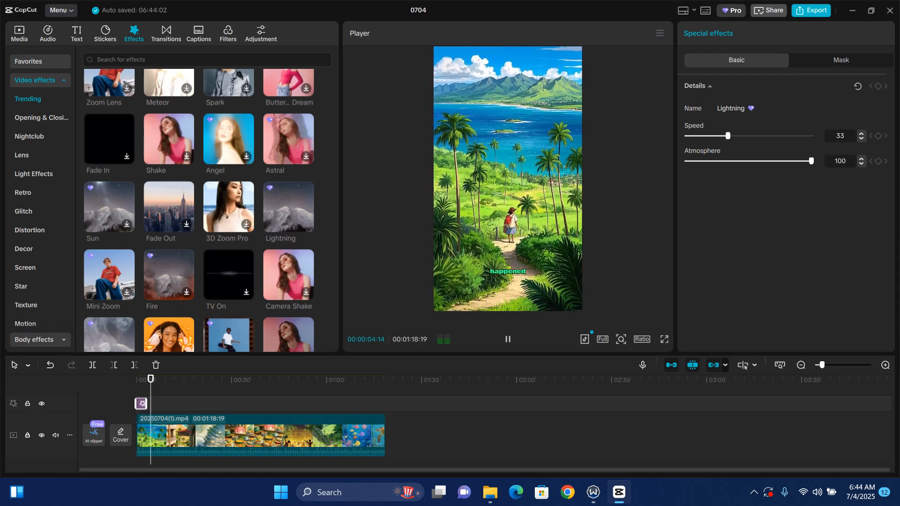
key("space")
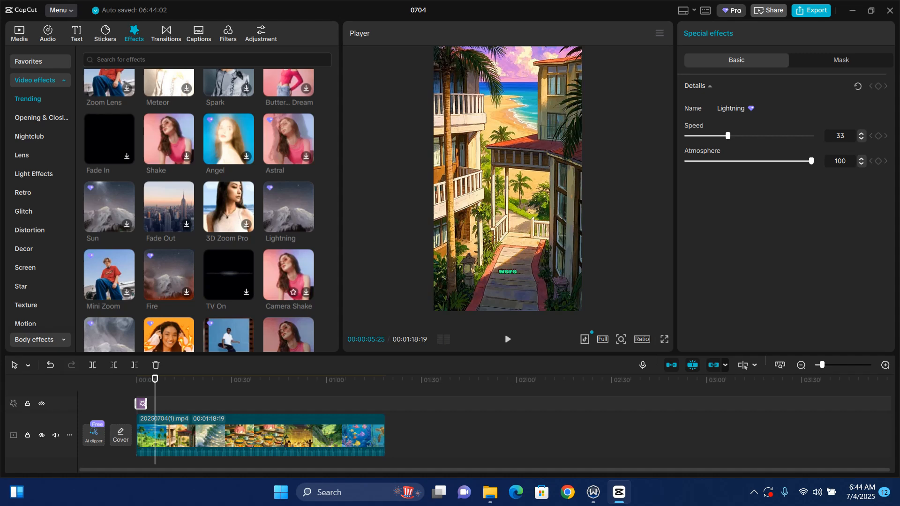
- Preview the Fire video effect and add it at 00:00:18:23, over the ocean wave scene
left_click_drag(155, 379, 196, 379)
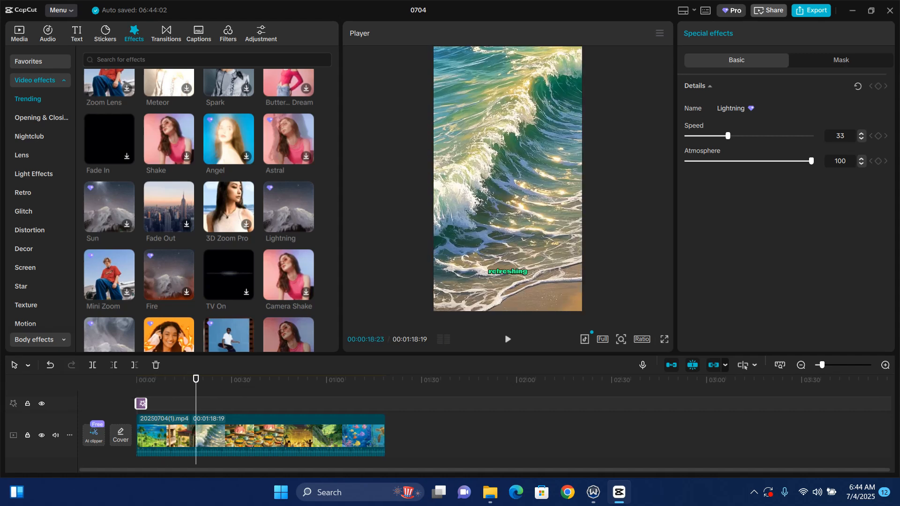
left_click(162, 285)
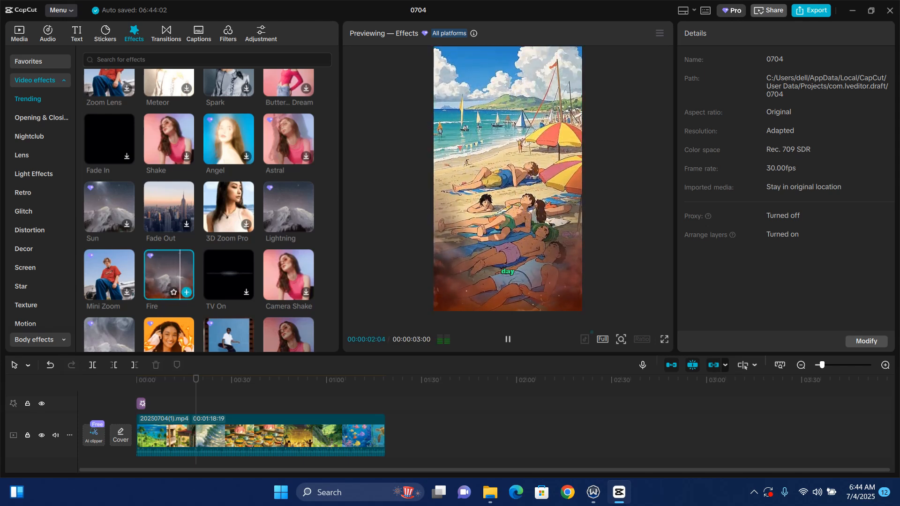
left_click(187, 292)
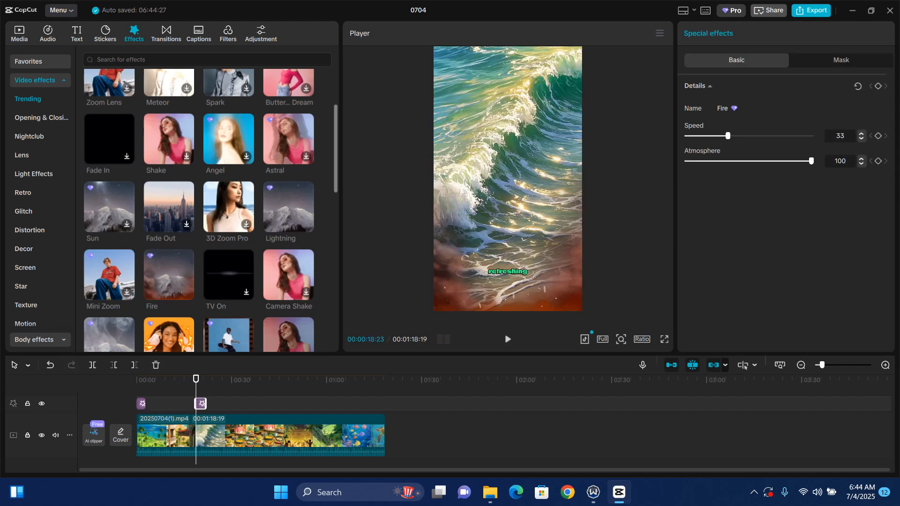
- Browse further through the trending video effects
scroll(210, 211, "down", 5)
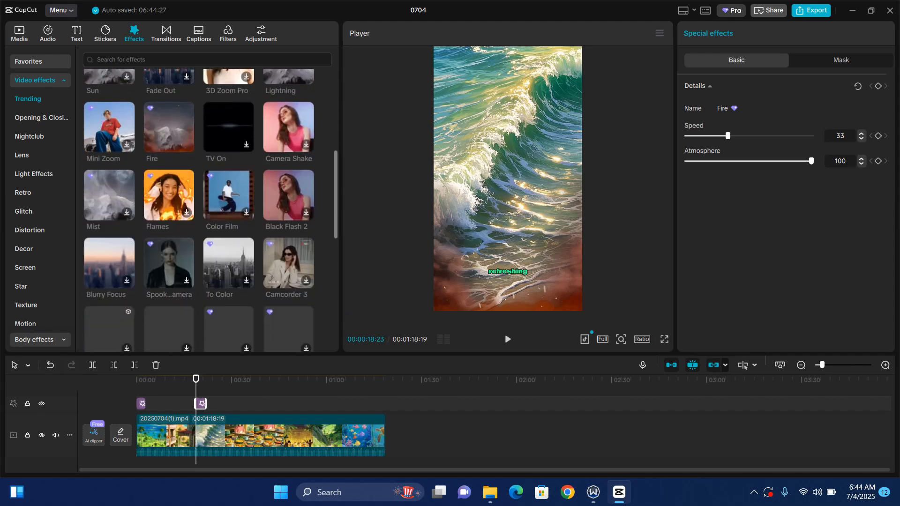
scroll(210, 211, "down", 2)
scroll(210, 211, "down", 4)
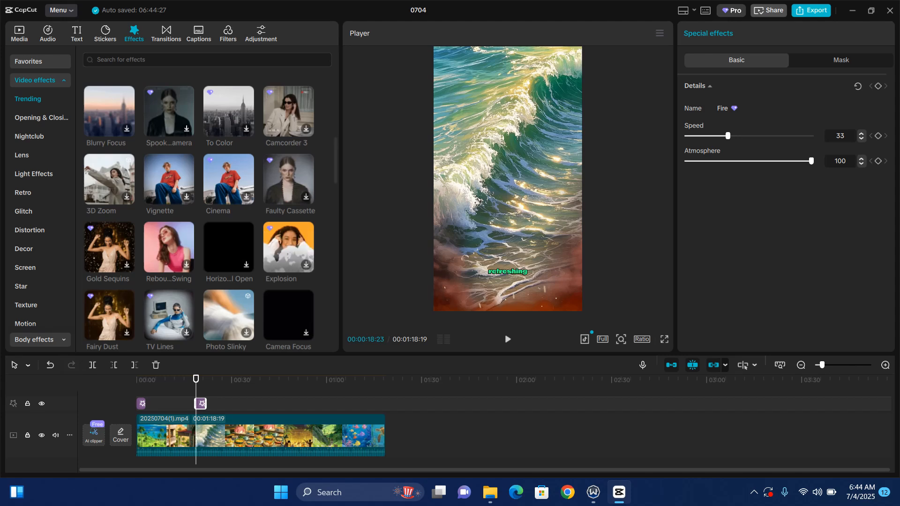
scroll(210, 211, "down", 3)
scroll(210, 211, "down", 1)
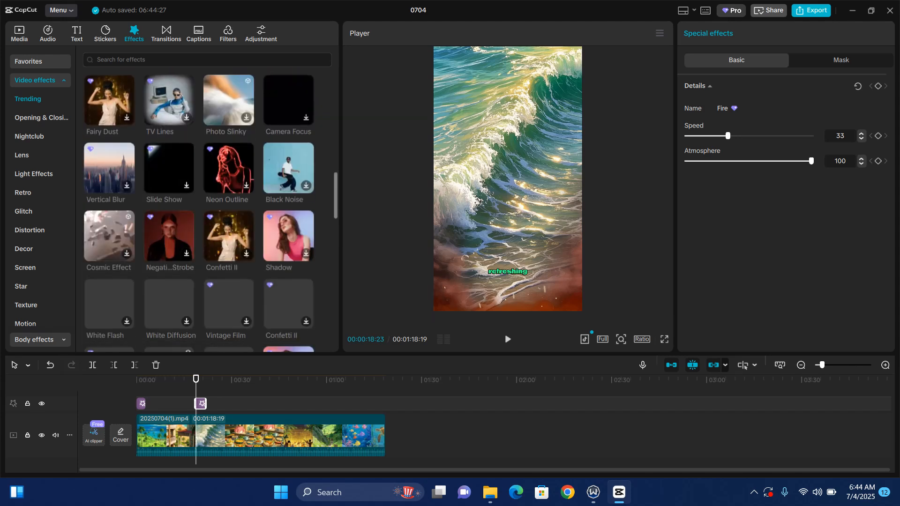
scroll(210, 211, "down", 1)
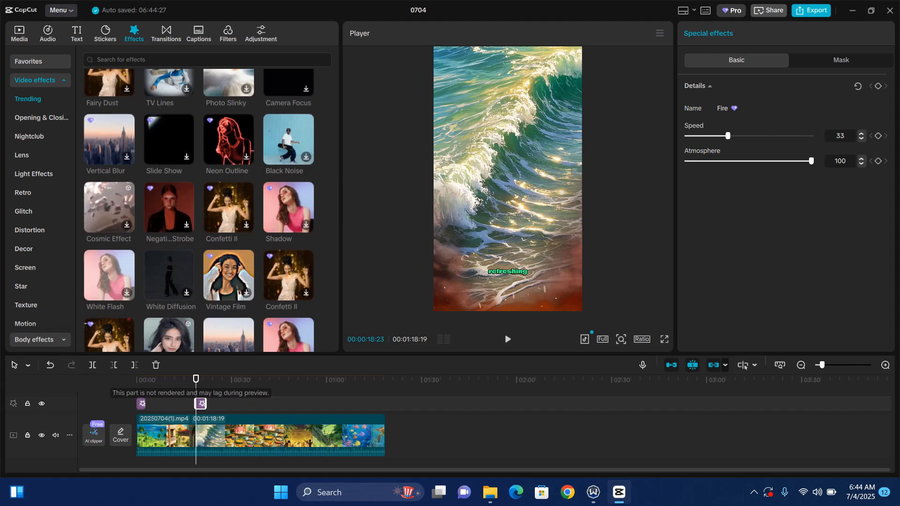
- Add the UNSTOPPABLE EVENING track from the Beats music at 00:00:38:00, and move the playhead to the track's end
left_click_drag(196, 379, 257, 378)
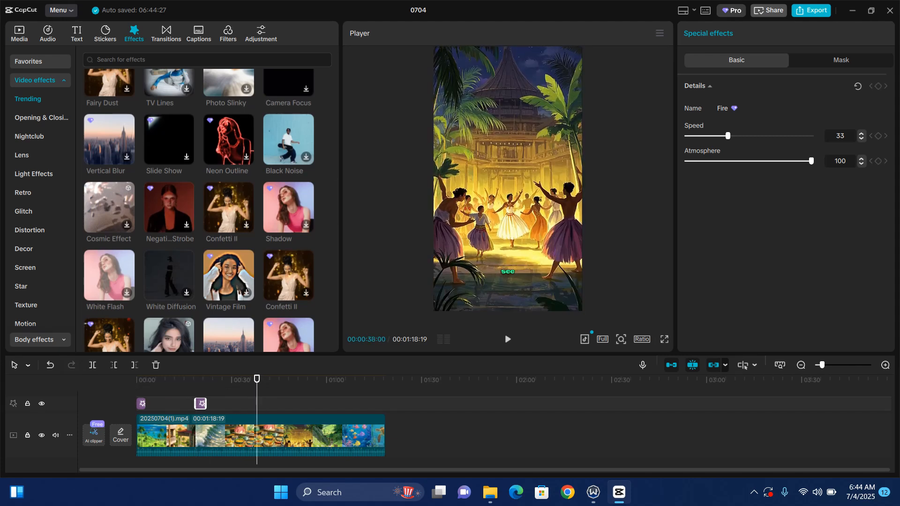
left_click(19, 33)
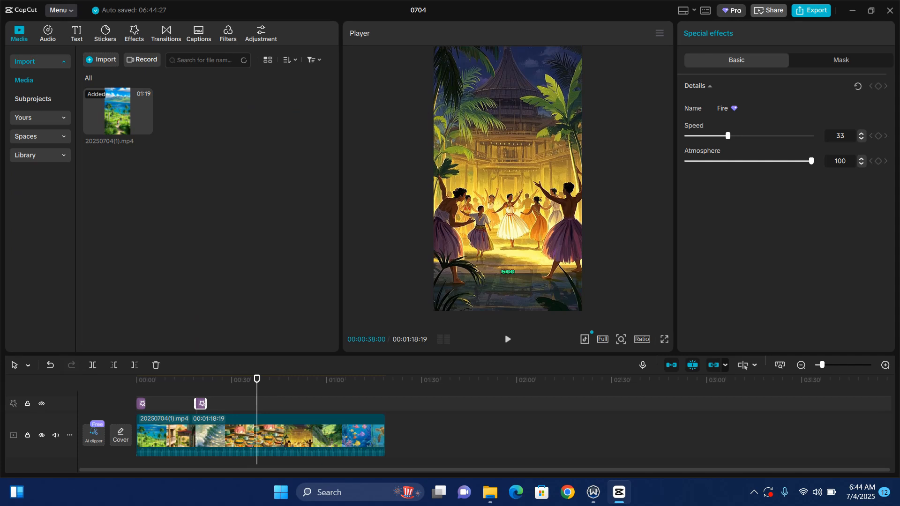
left_click(47, 33)
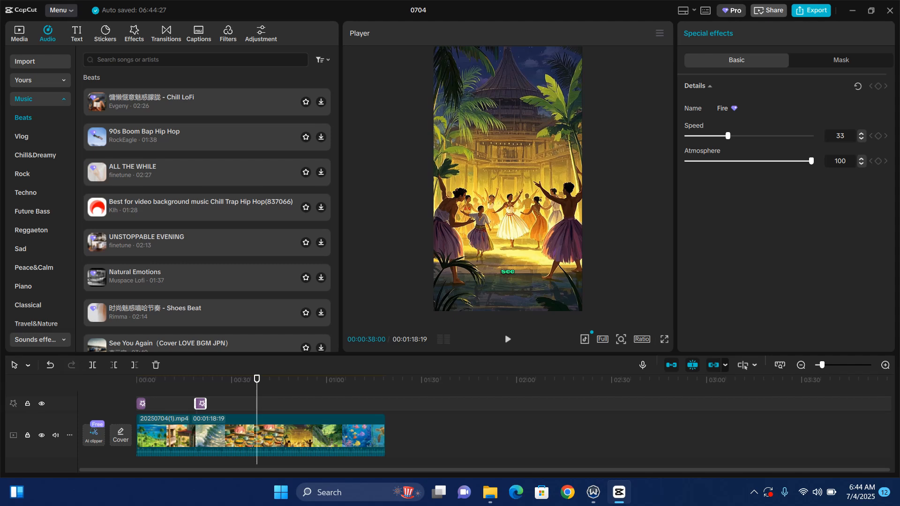
left_click(320, 242)
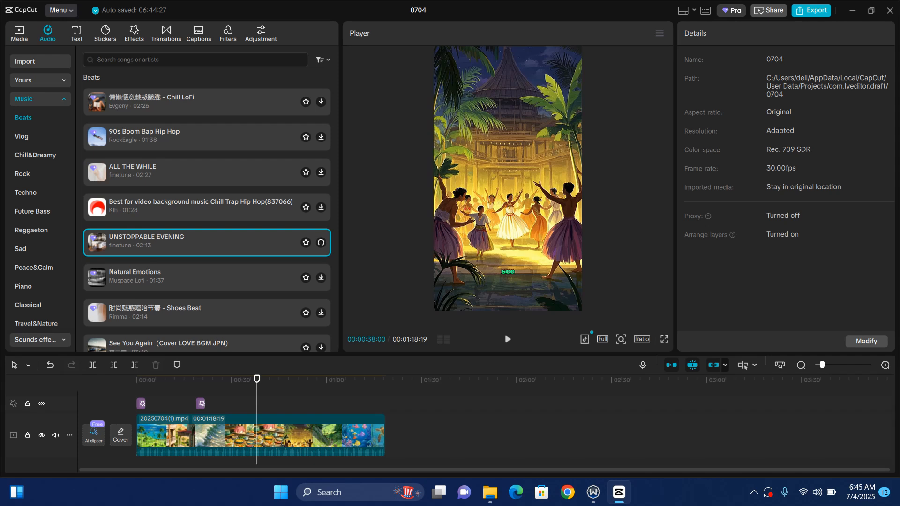
left_click(321, 242)
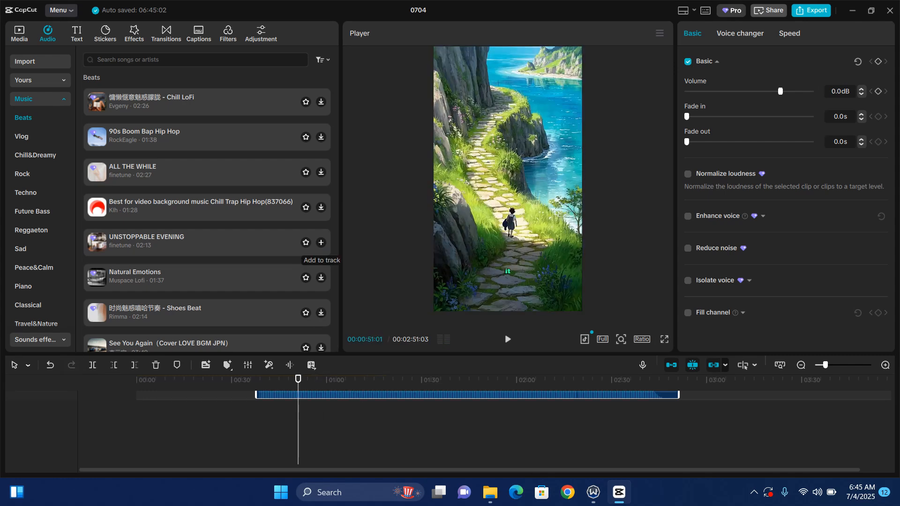
left_click(687, 424)
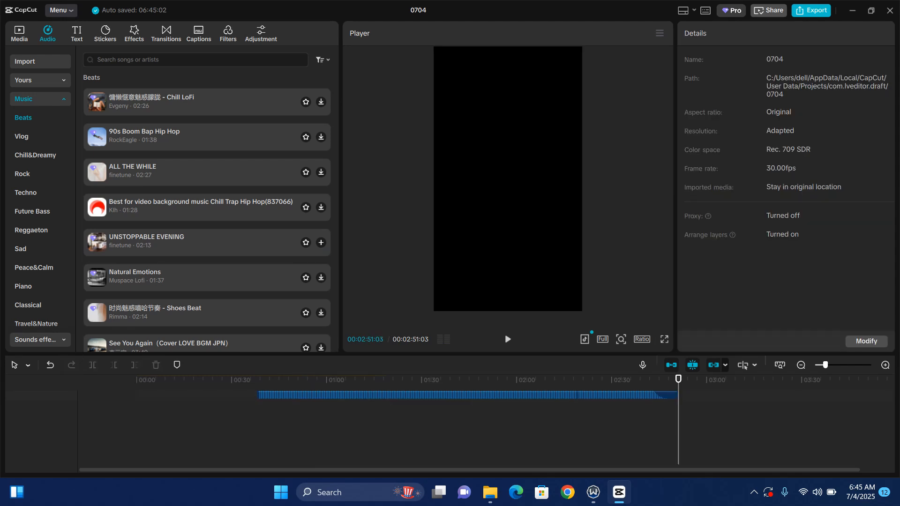
- Move the UNSTOPPABLE EVENING track to the start of the timeline and trim it to the video's end with a 10.0 s fade-out
left_click(662, 396)
left_click_drag(662, 396, 541, 456)
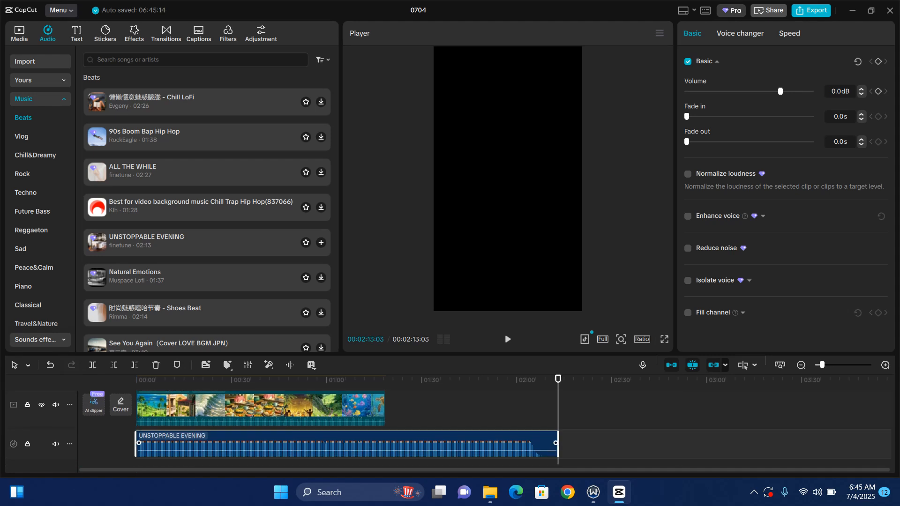
left_click_drag(558, 379, 466, 379)
left_click_drag(556, 443, 386, 444)
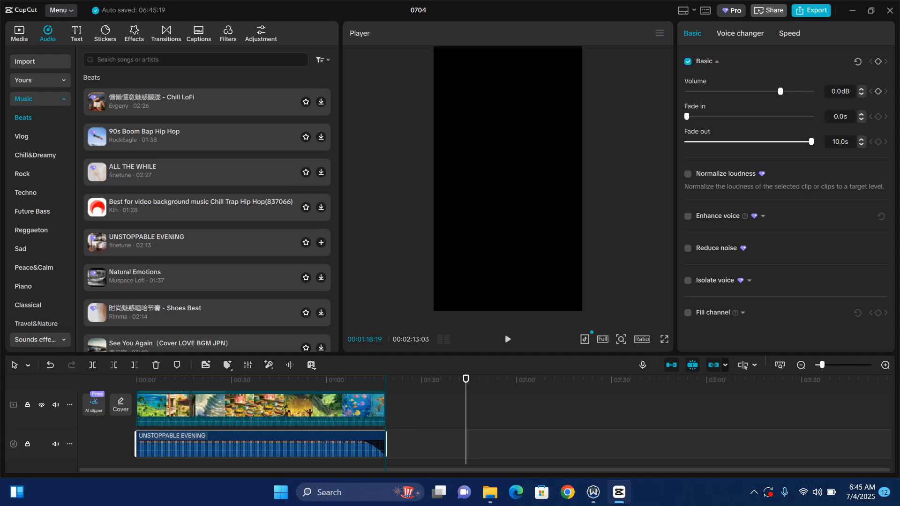
- Play back the opening scenes with the music and lower the UNSTOPPABLE EVENING track's volume to -17.6 dB
key("space")
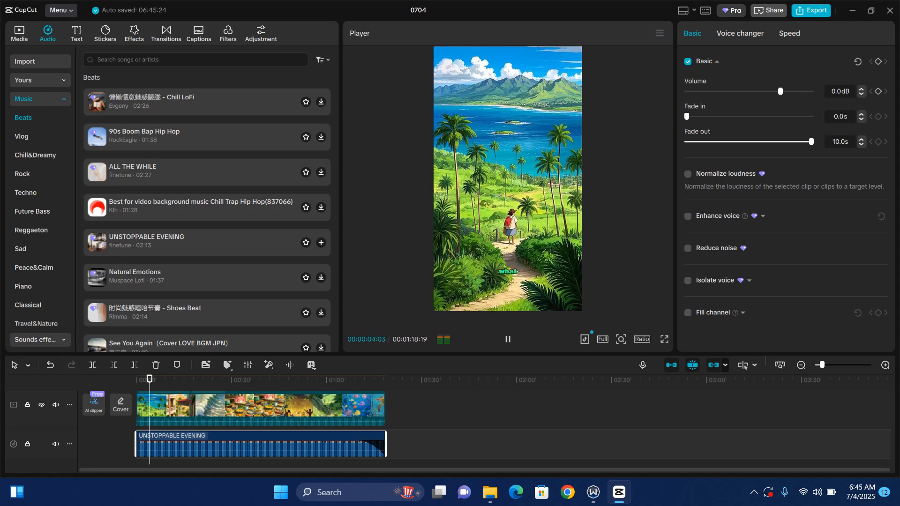
key("space")
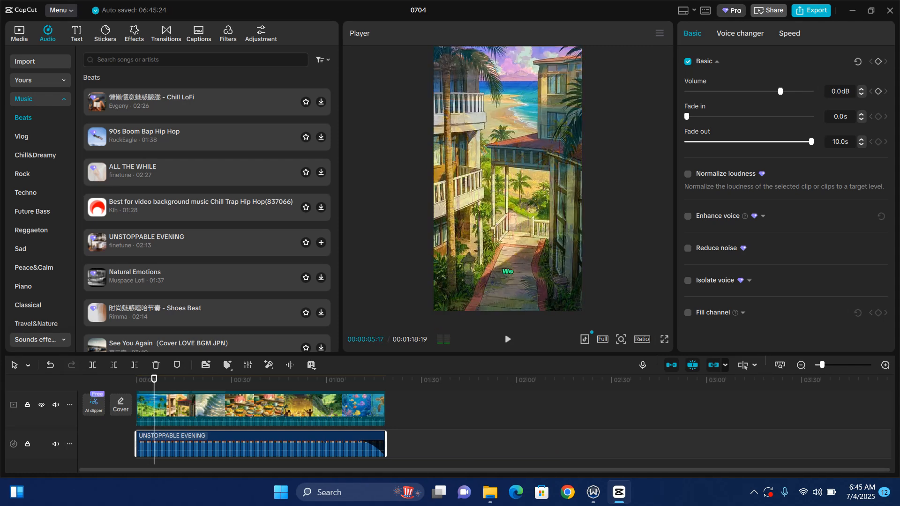
left_click_drag(780, 91, 753, 91)
key("space")
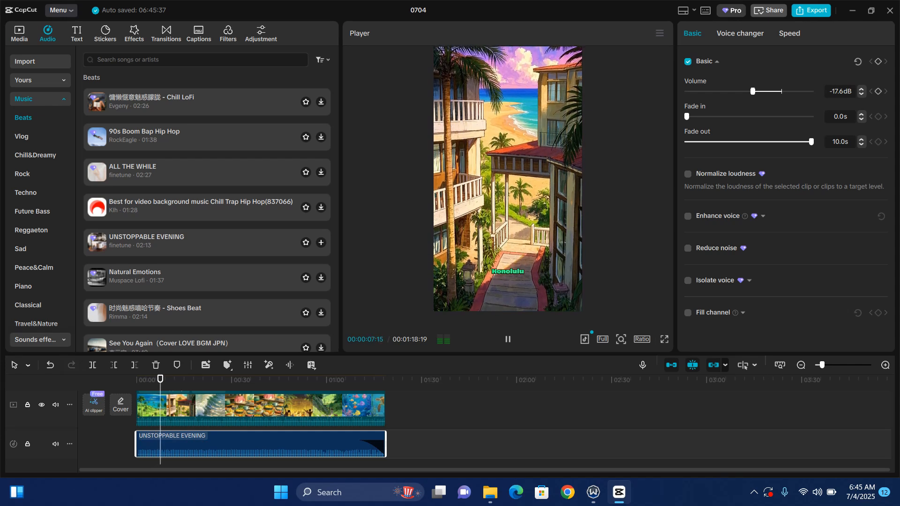
key("space")
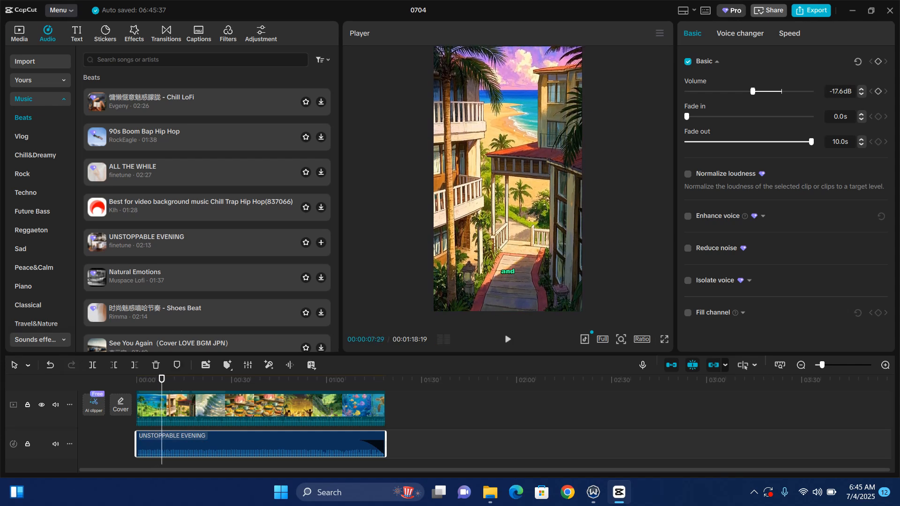
- Combine all the video, effect and music clips on the timeline into one compound clip
left_click(812, 9)
left_click(497, 427)
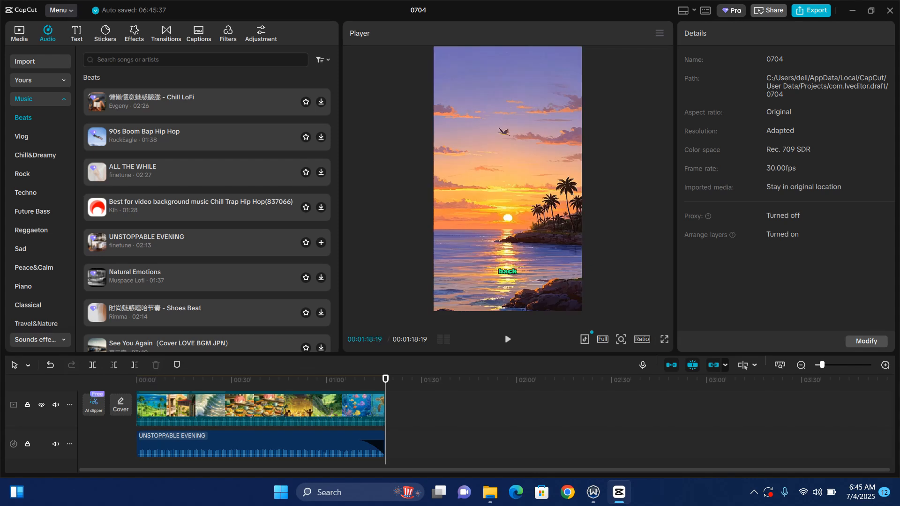
key("ctrl+a")
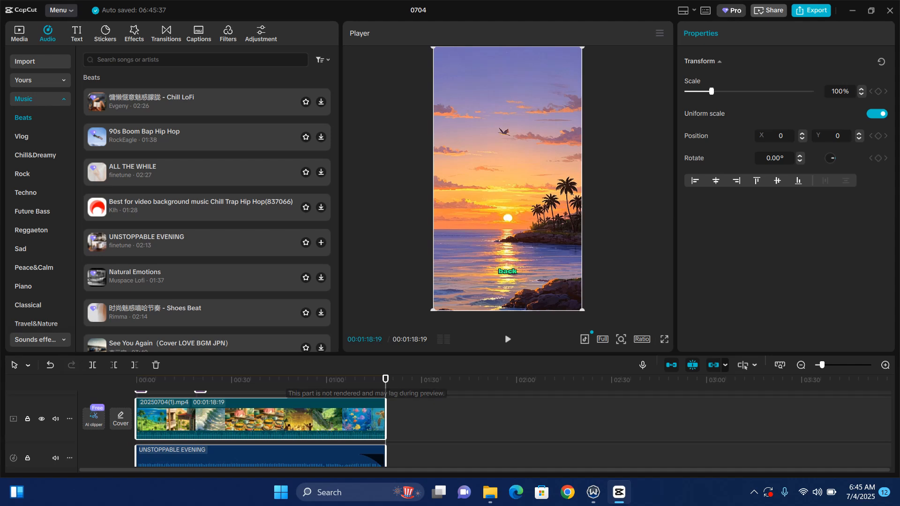
right_click(280, 416)
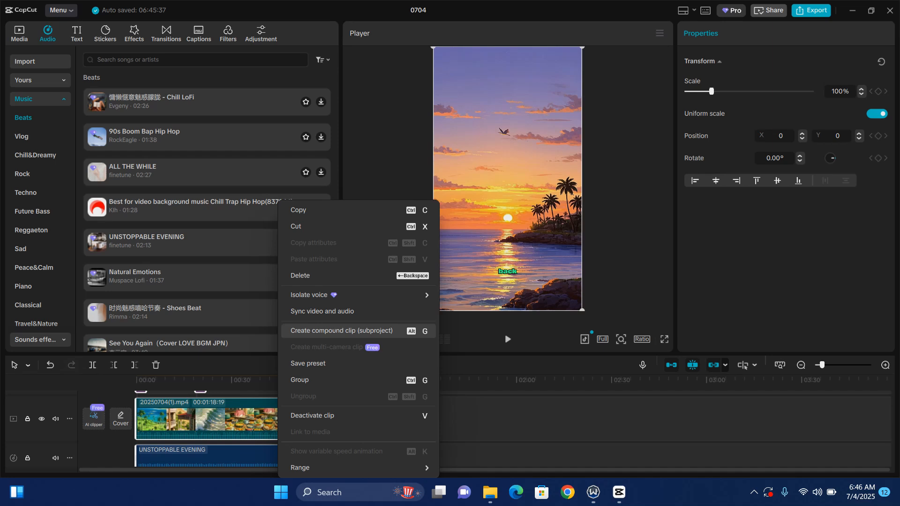
left_click(341, 330)
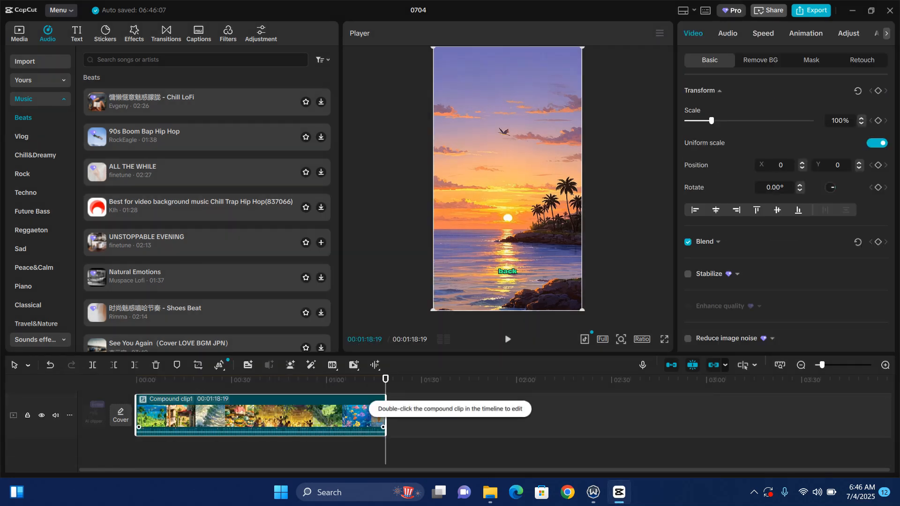
- Play the beginning of the compound clip and pre-process the clip
key("space")
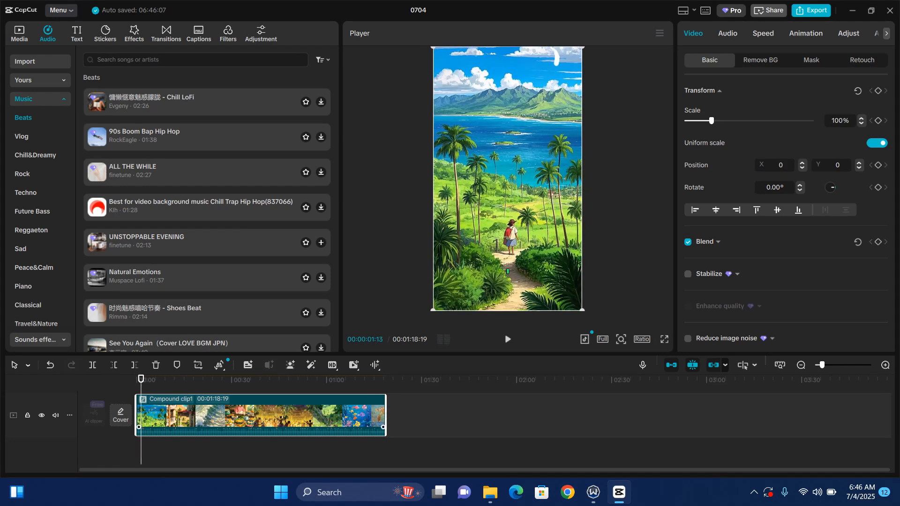
right_click(276, 415)
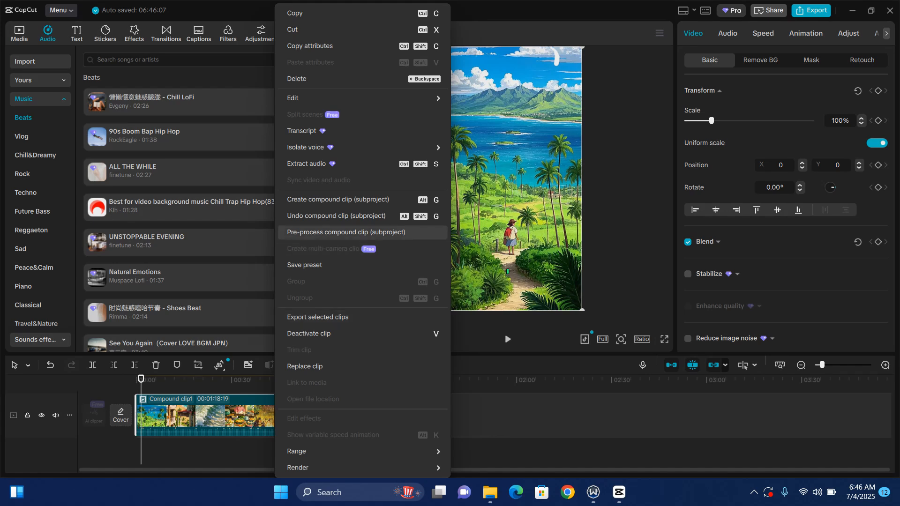
left_click(346, 232)
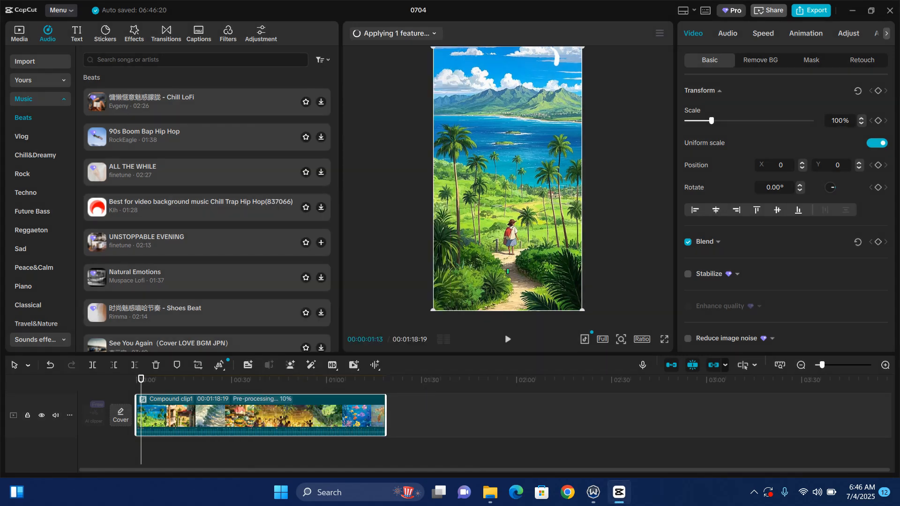
left_click(400, 34)
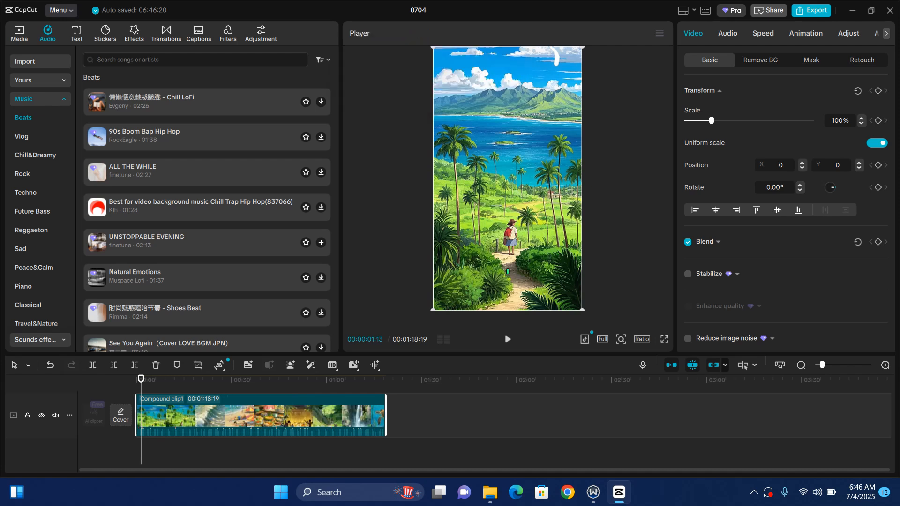
- Close the 0704 project and open the application's draft settings
left_click(890, 10)
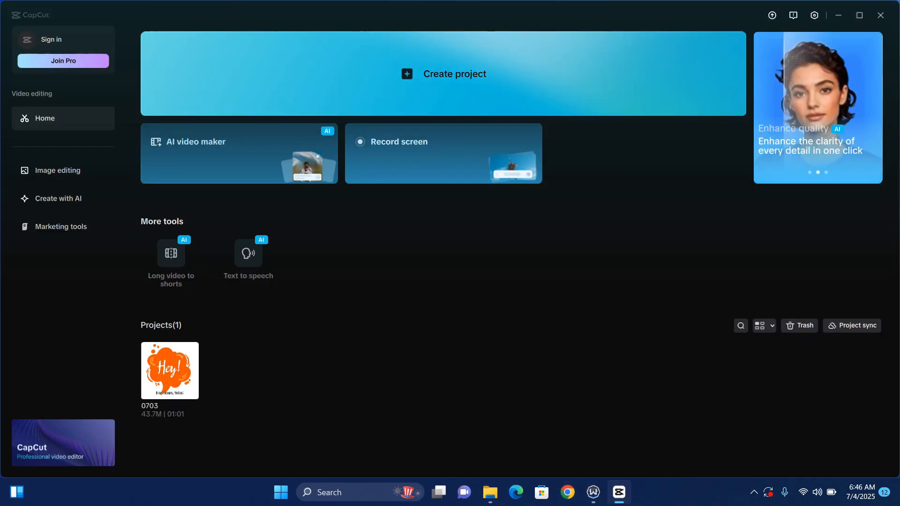
left_click(814, 16)
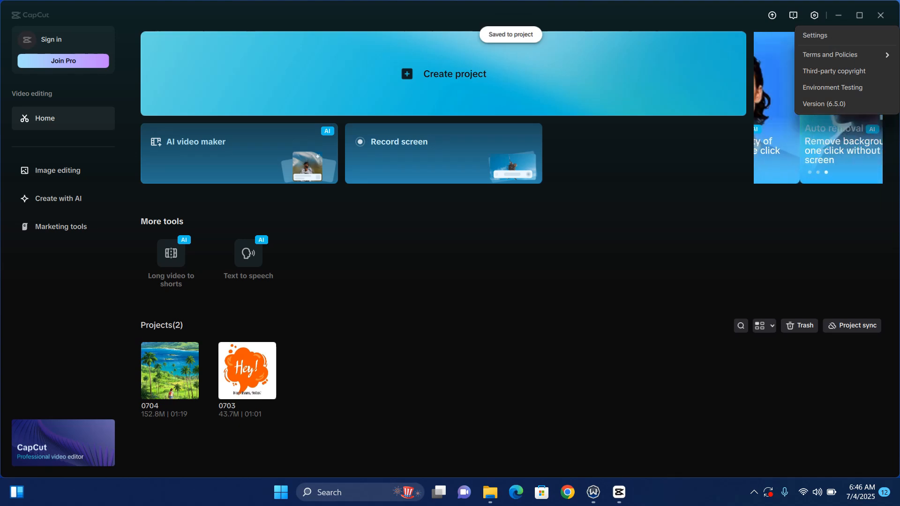
left_click(816, 36)
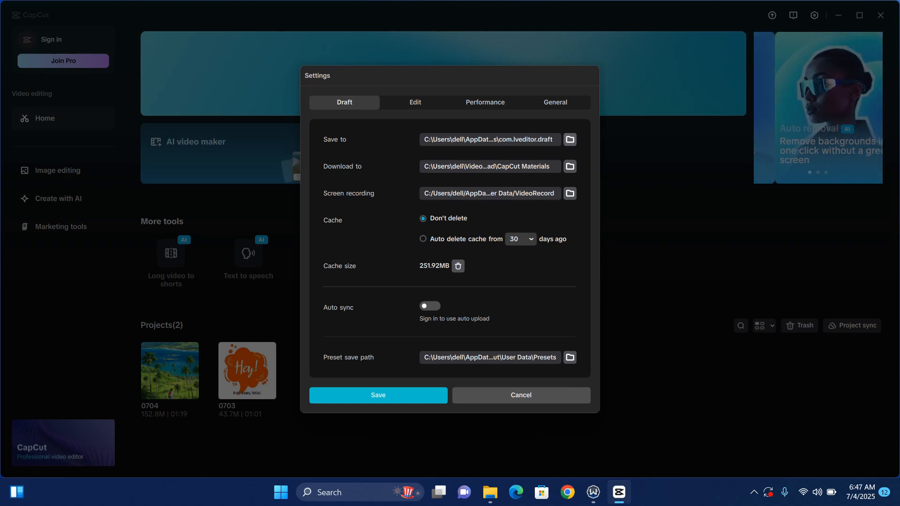
- Examine the full path of the folder where drafts are saved
left_click(570, 139)
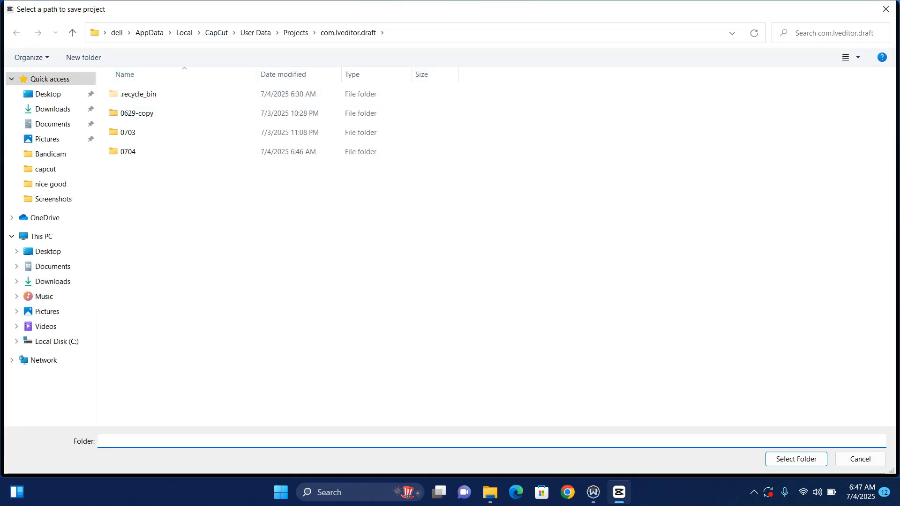
left_click(436, 33)
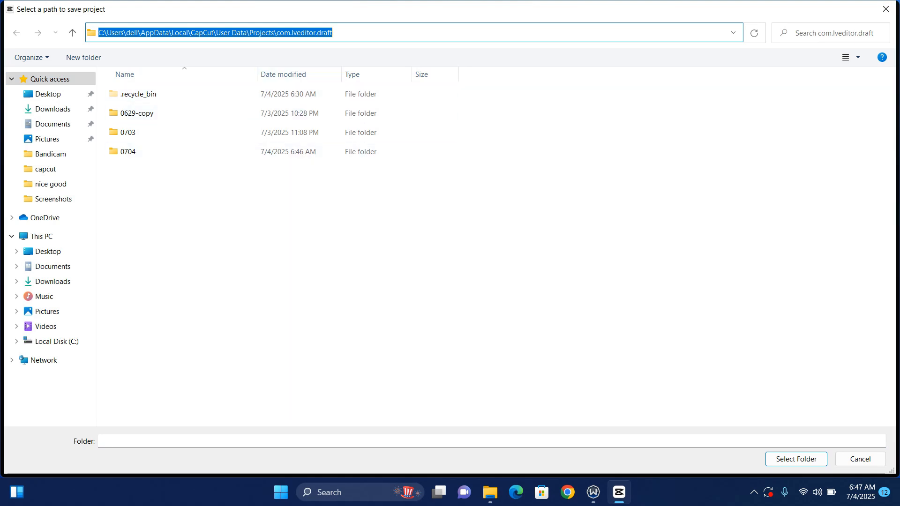
left_click(886, 8)
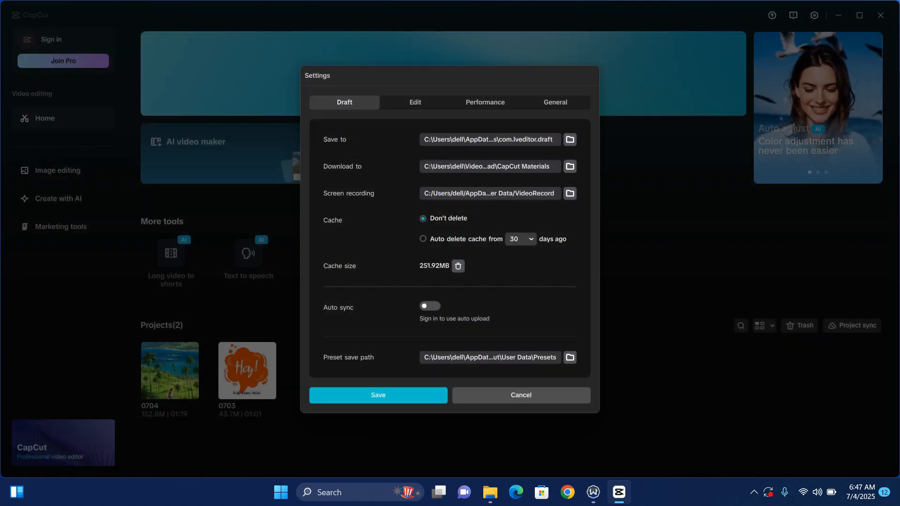
- Look through the draft save location down to 0704\Resources\combination, and cancel the folder selection and the settings
left_click(570, 140)
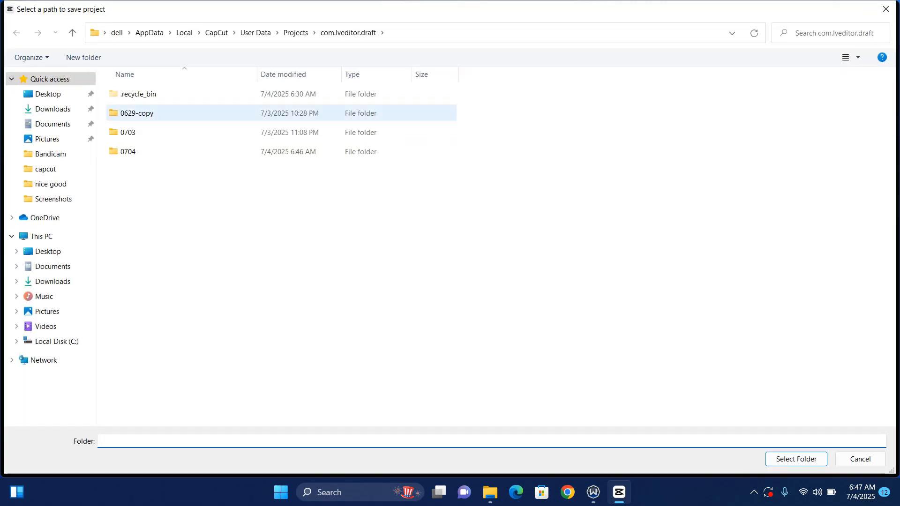
double_click(131, 153)
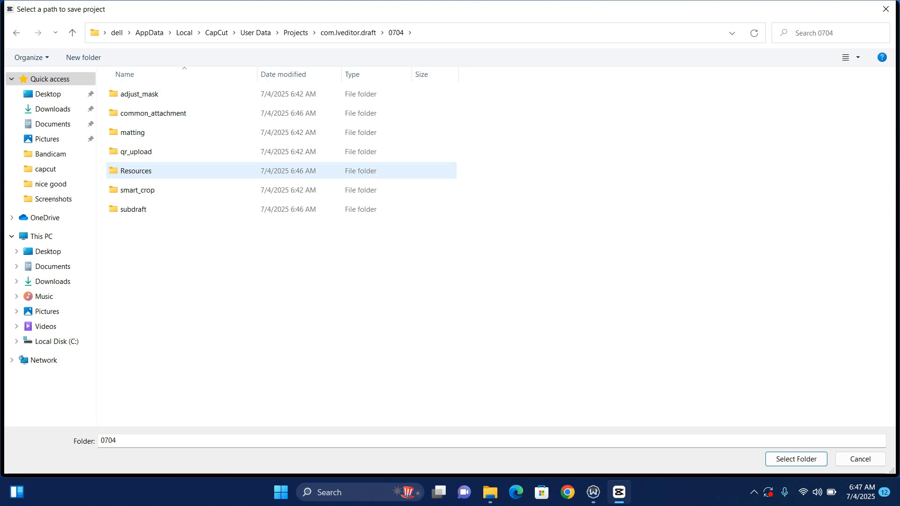
double_click(136, 170)
left_click(141, 113)
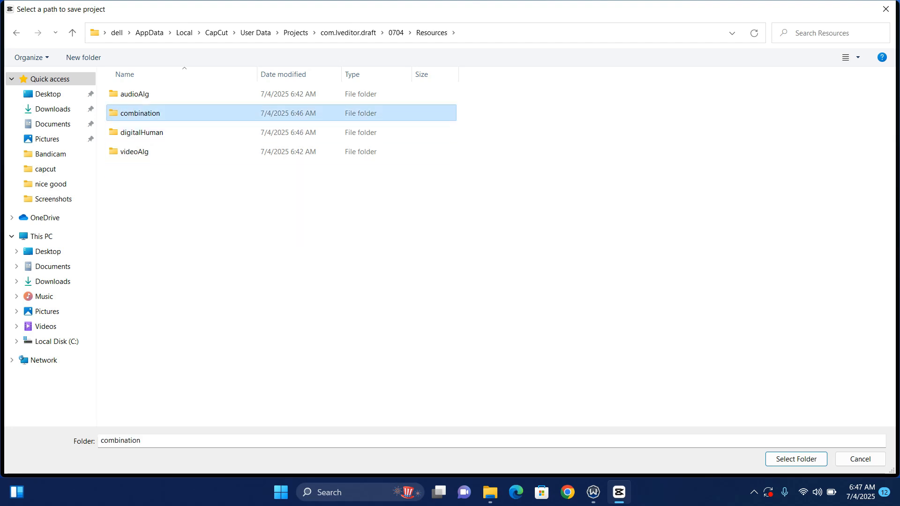
double_click(141, 113)
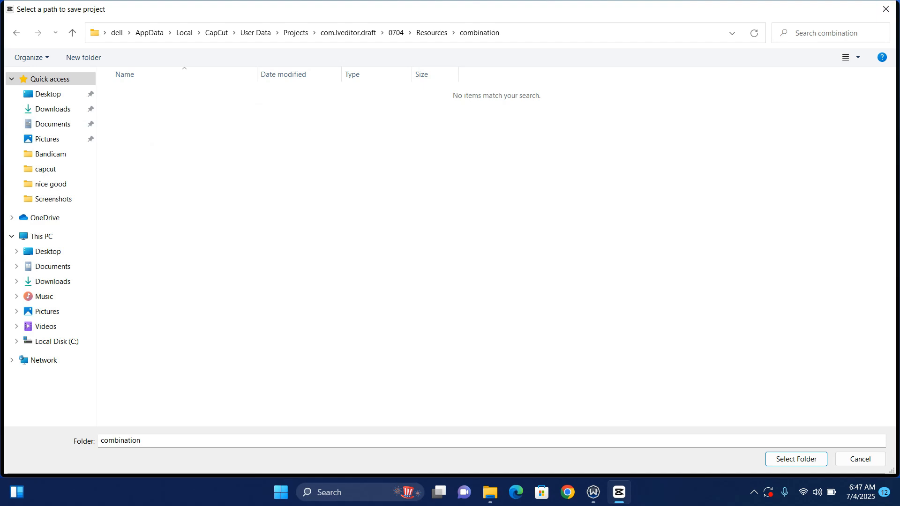
left_click(886, 9)
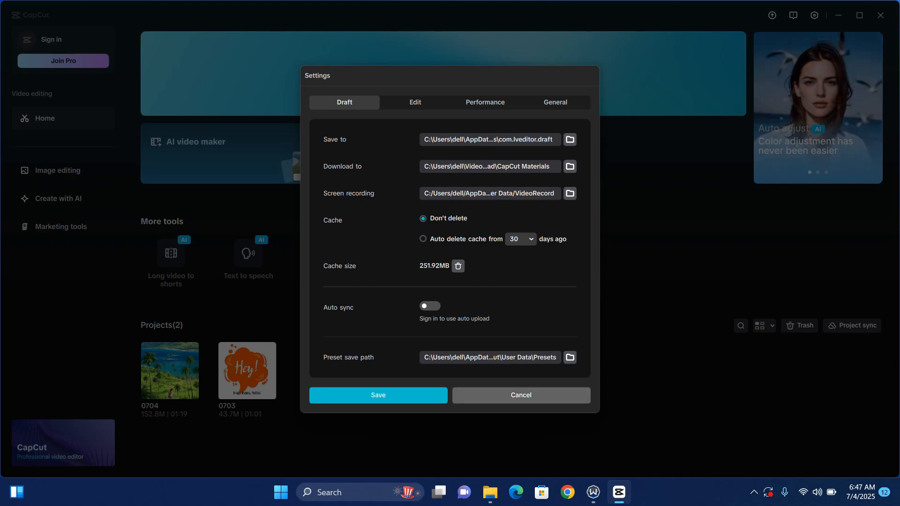
left_click(521, 395)
- Switch to the Downloads window of File Explorer and open the folder C:\Users\dell\AppData\Local\CapCut\User Data
mouse_move(490, 492)
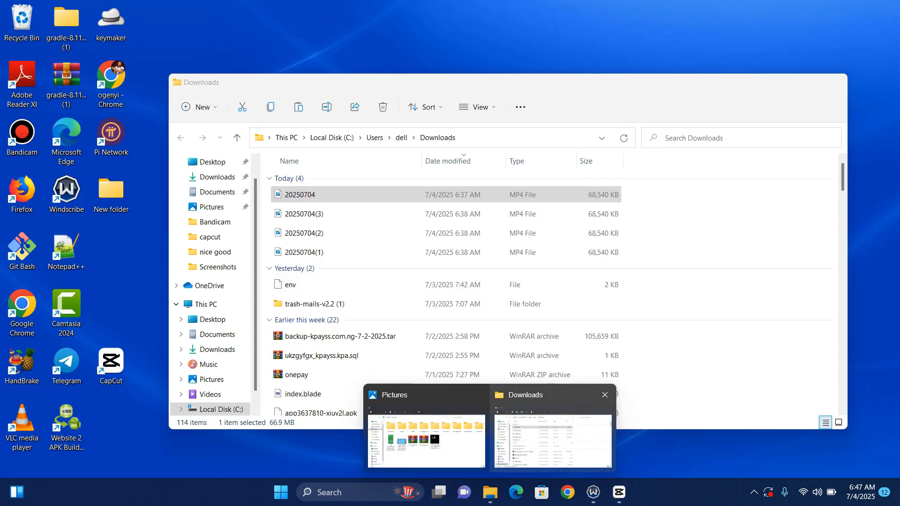
mouse_move(426, 441)
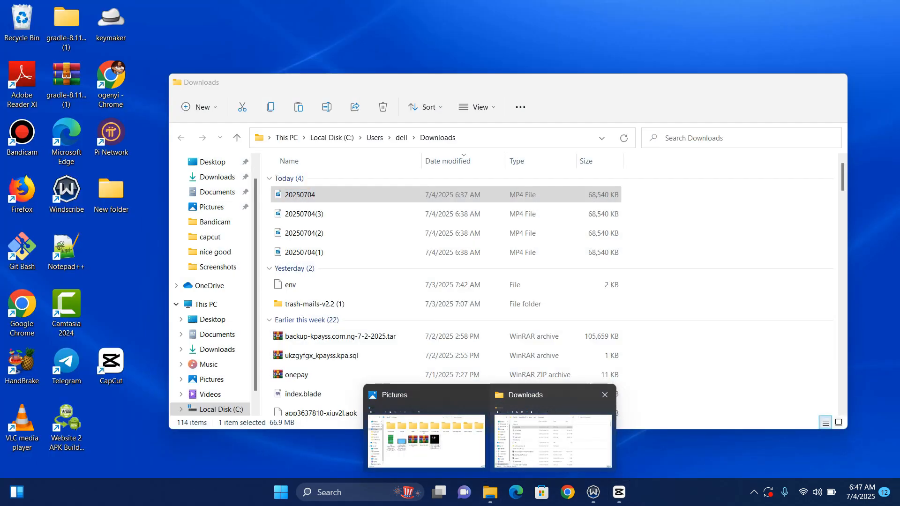
left_click(553, 441)
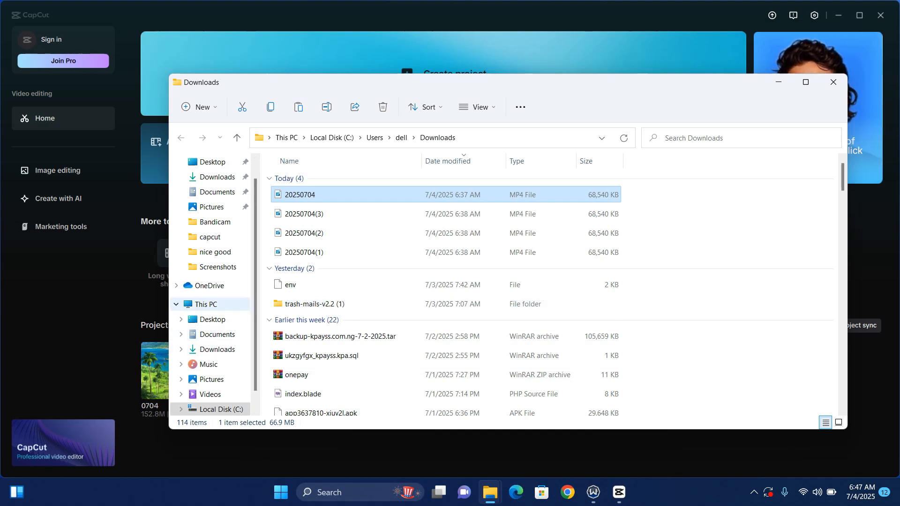
left_click(206, 304)
double_click(345, 267)
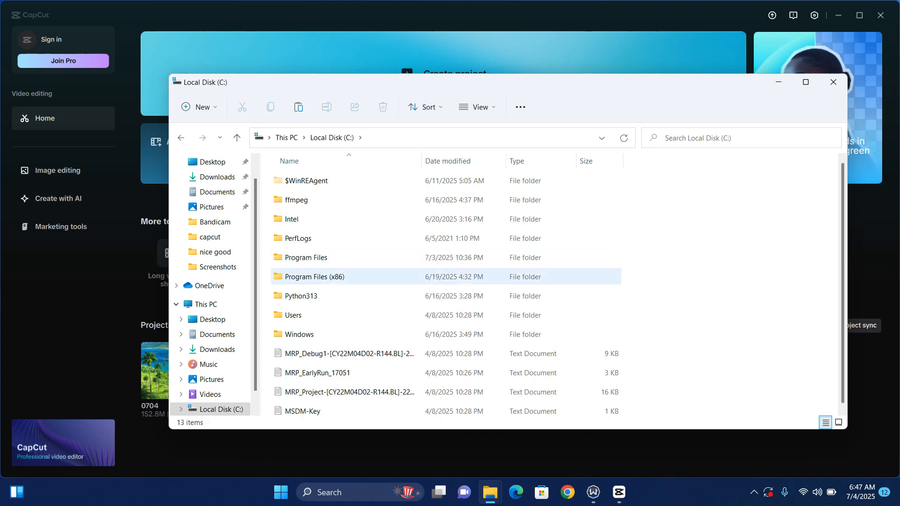
double_click(309, 315)
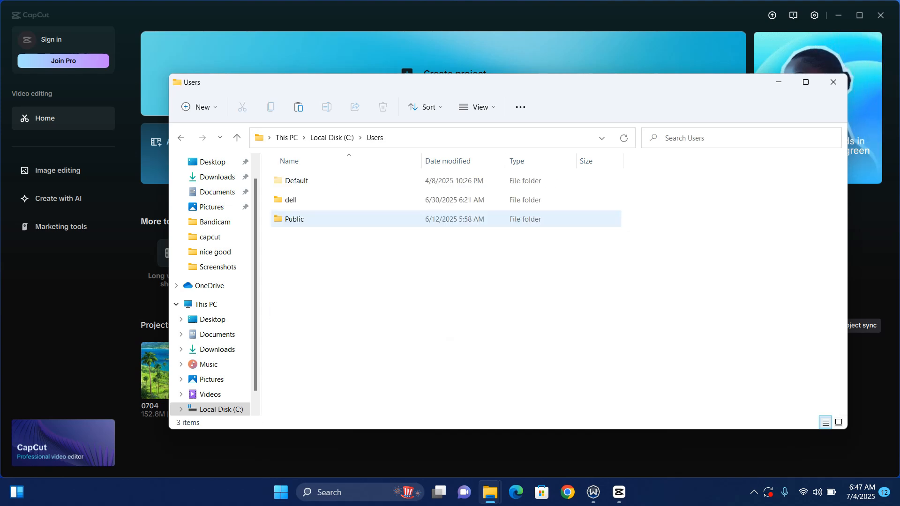
double_click(300, 199)
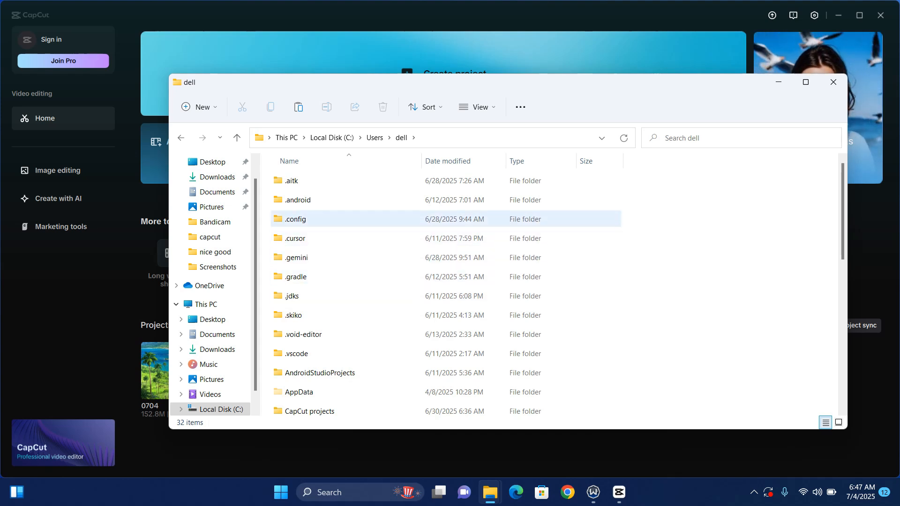
double_click(300, 393)
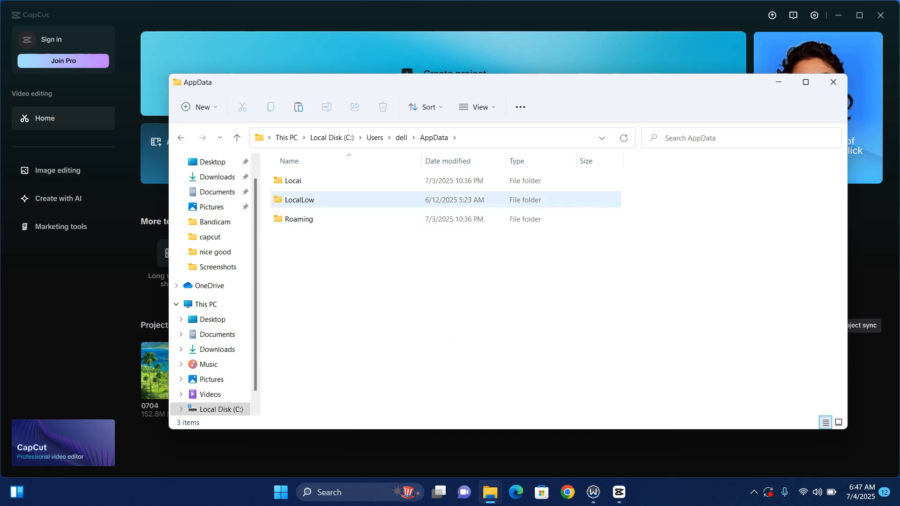
double_click(296, 180)
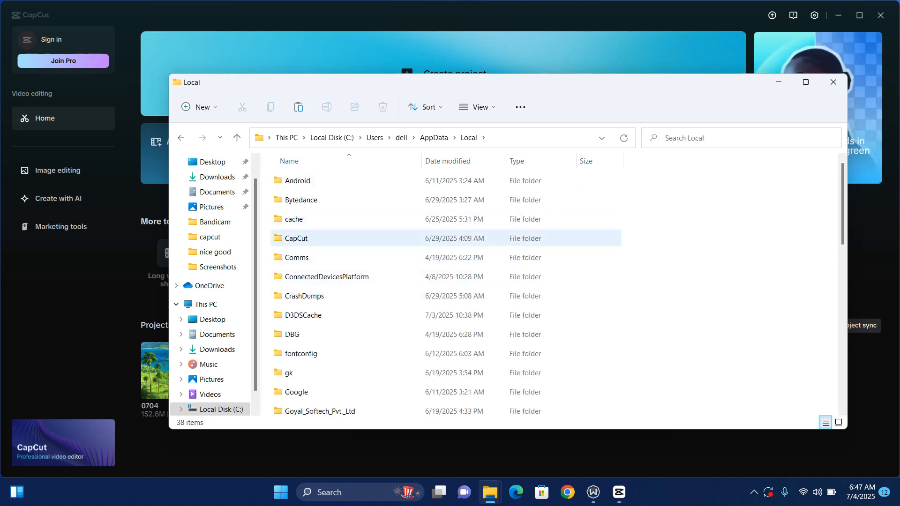
double_click(318, 238)
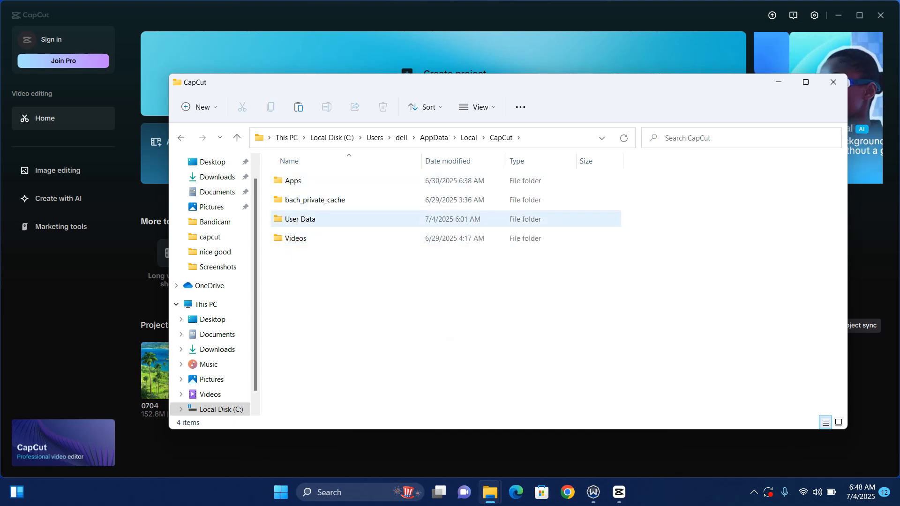
double_click(300, 219)
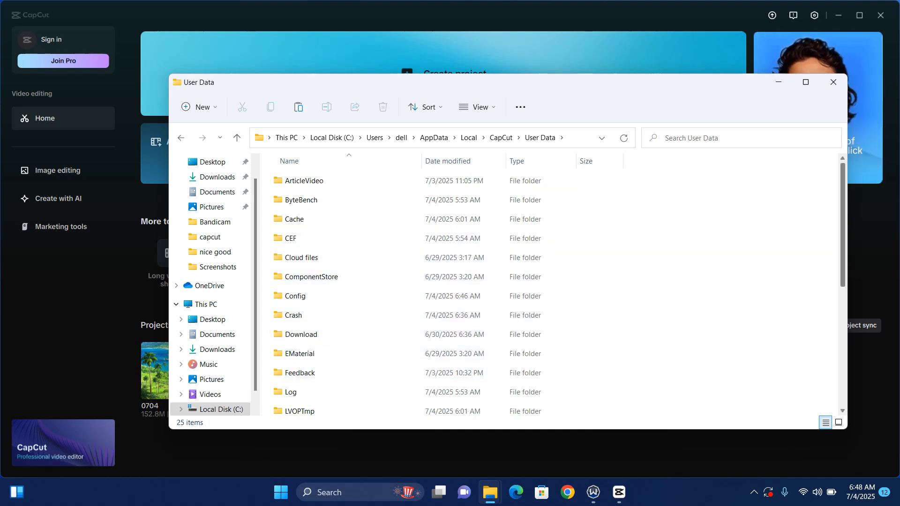
- Open the 0704 project's rendered-clip folder, Projects\com.lveditor.draft\0704\Resources\combination, inside User Data
left_click_drag(843, 225, 843, 294)
left_click(313, 368)
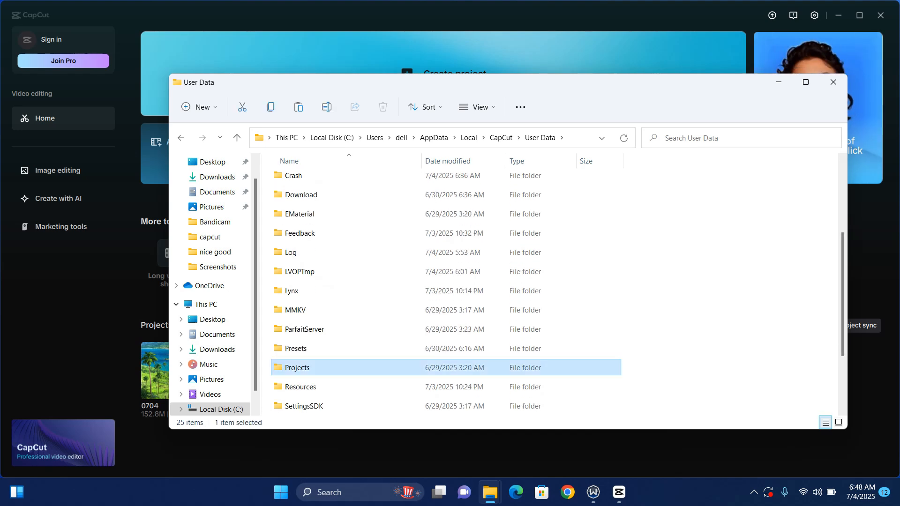
double_click(313, 368)
left_click(313, 181)
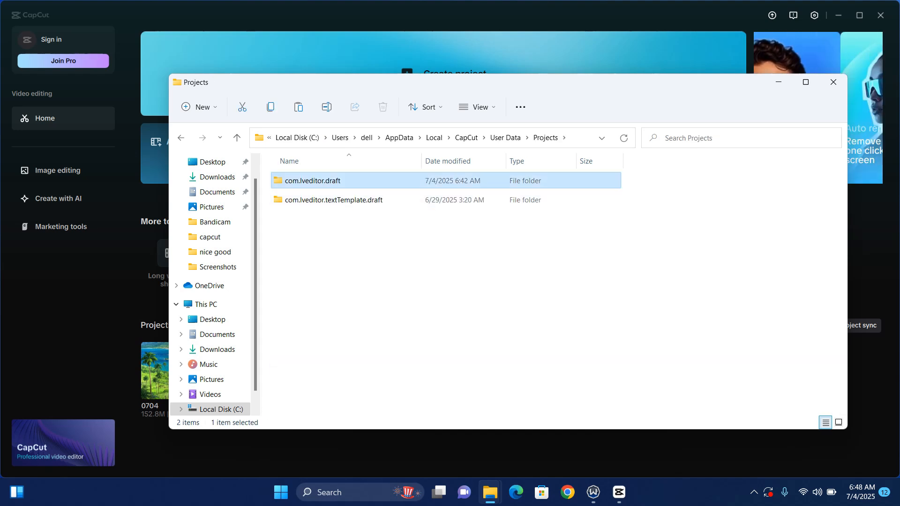
double_click(314, 181)
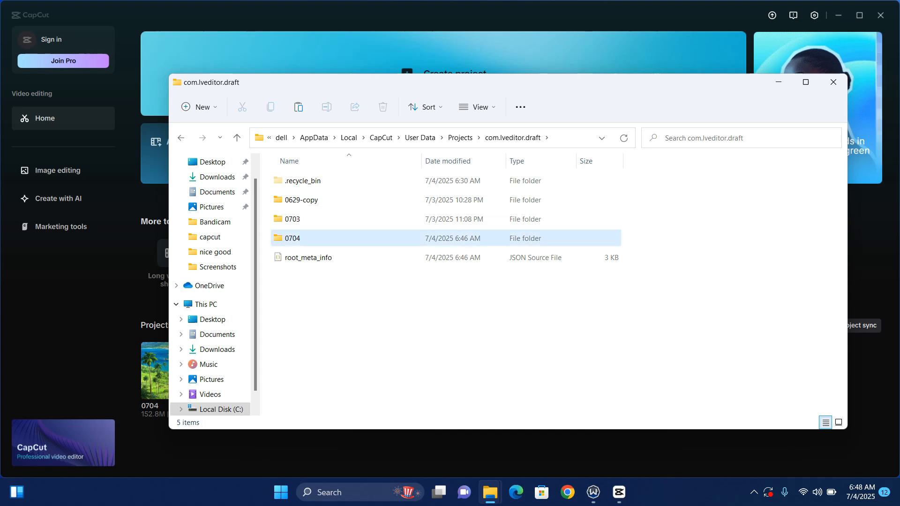
double_click(314, 239)
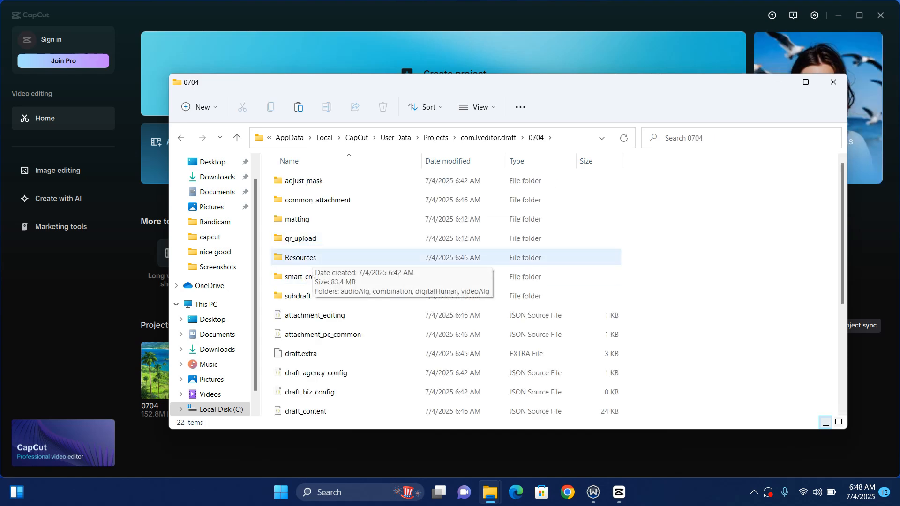
double_click(313, 258)
left_click(309, 200)
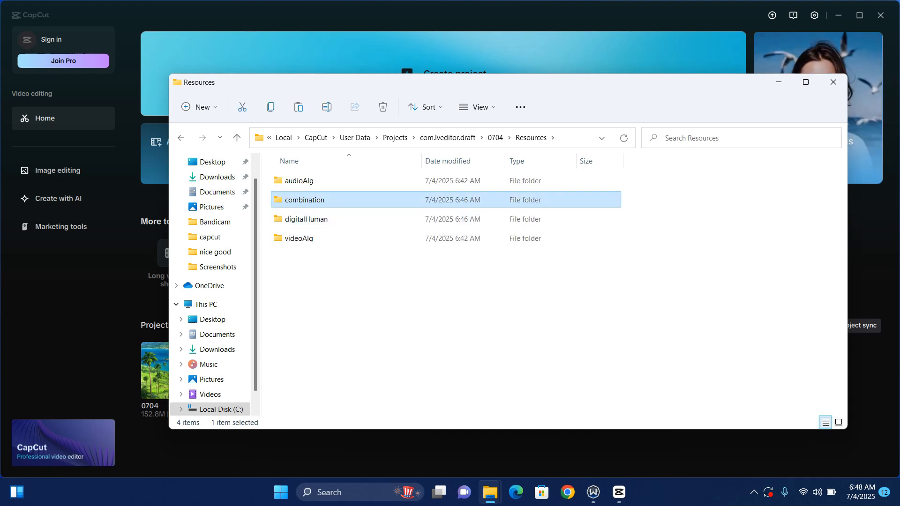
double_click(310, 201)
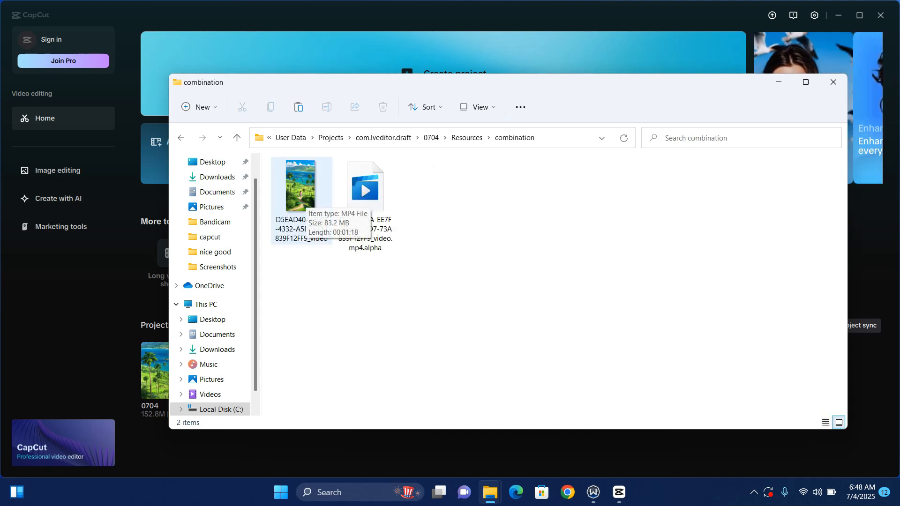
- Copy the rendered MP4 video from the combination folder into the Pictures folder
left_click(307, 199)
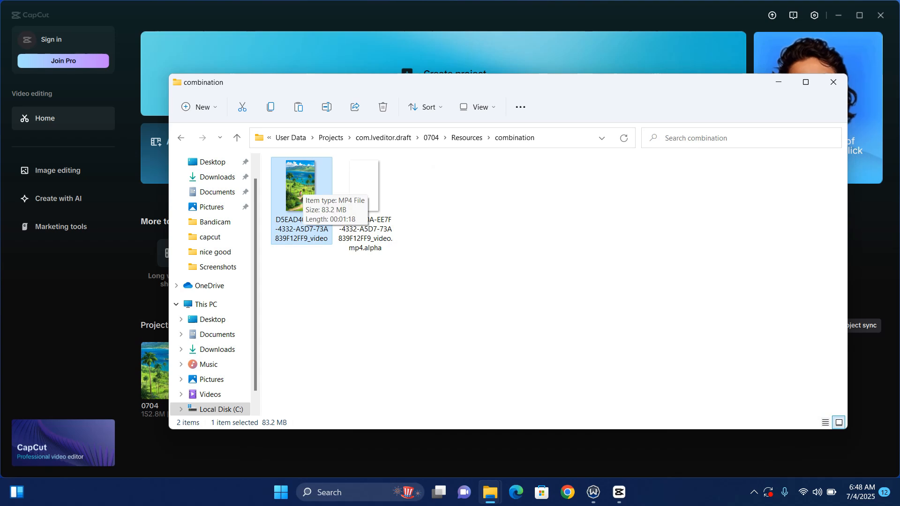
right_click(303, 185)
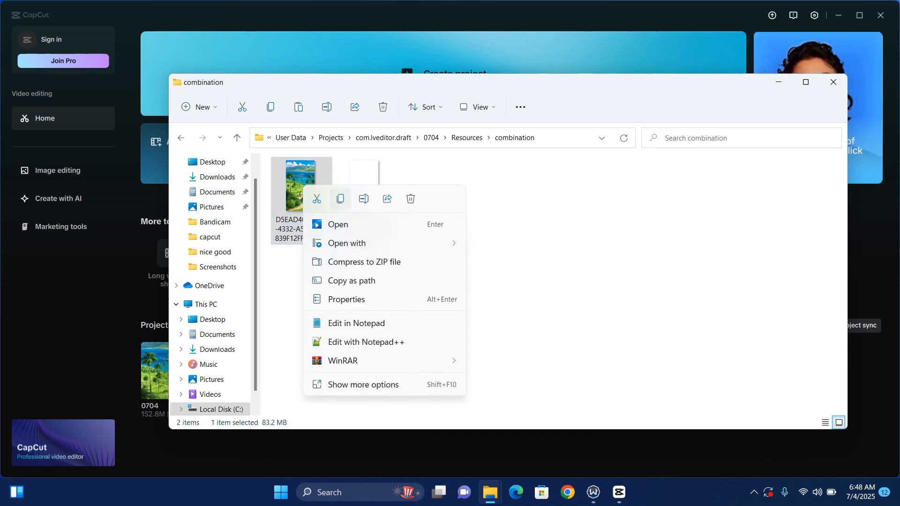
left_click(341, 199)
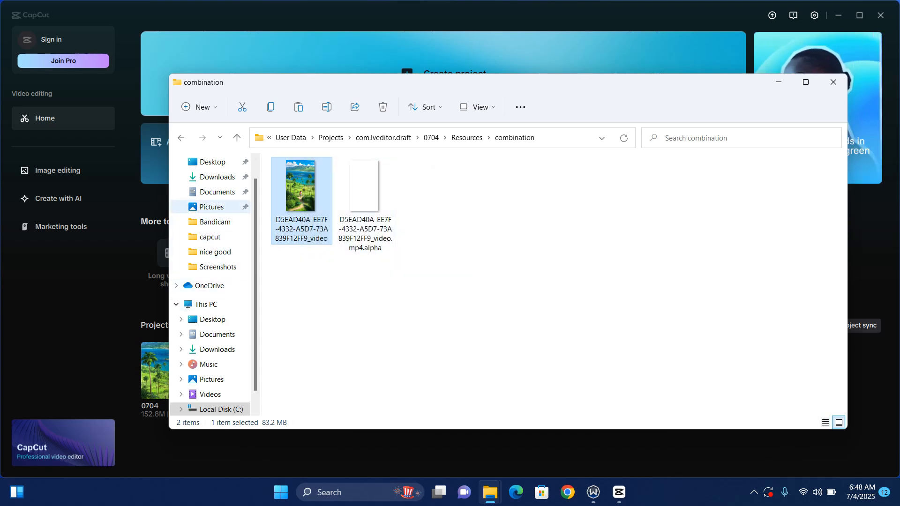
left_click(211, 207)
right_click(516, 175)
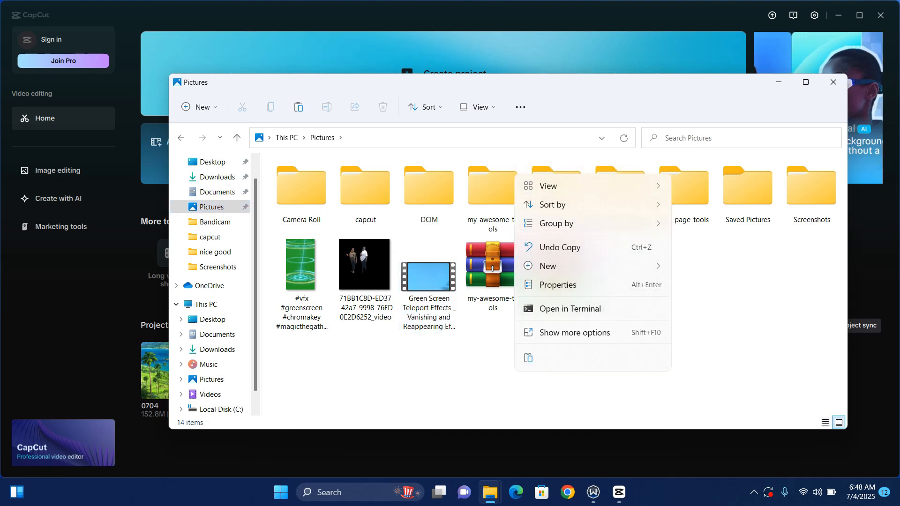
left_click(528, 357)
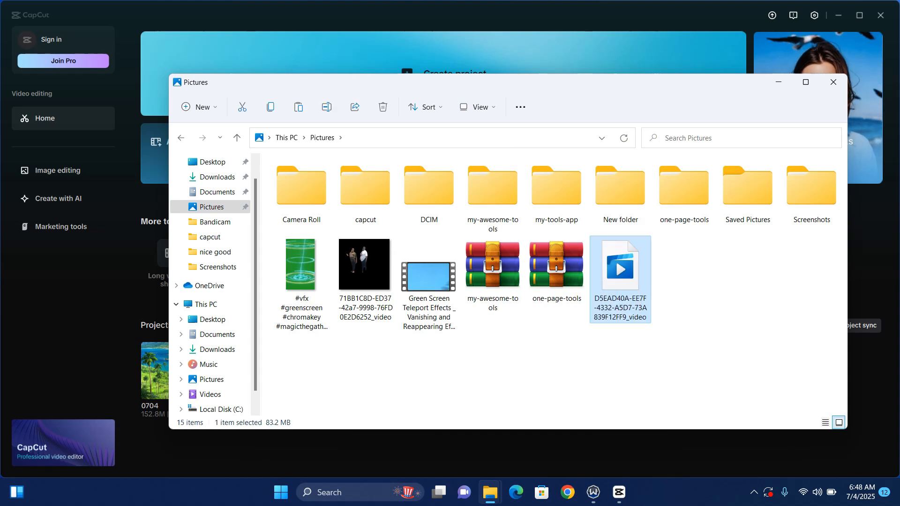
- Open the copied MP4 video from Pictures and play about its first five seconds, pausing and resuming it along the way
double_click(620, 277)
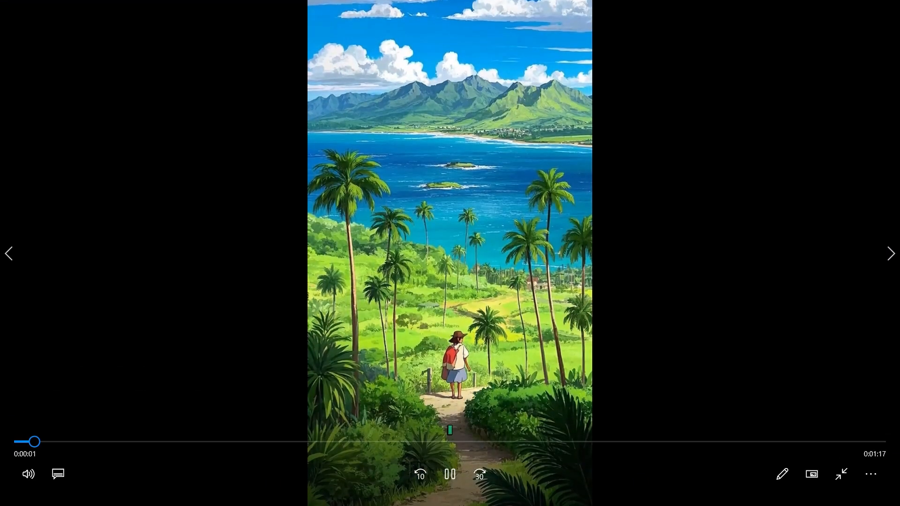
key("space")
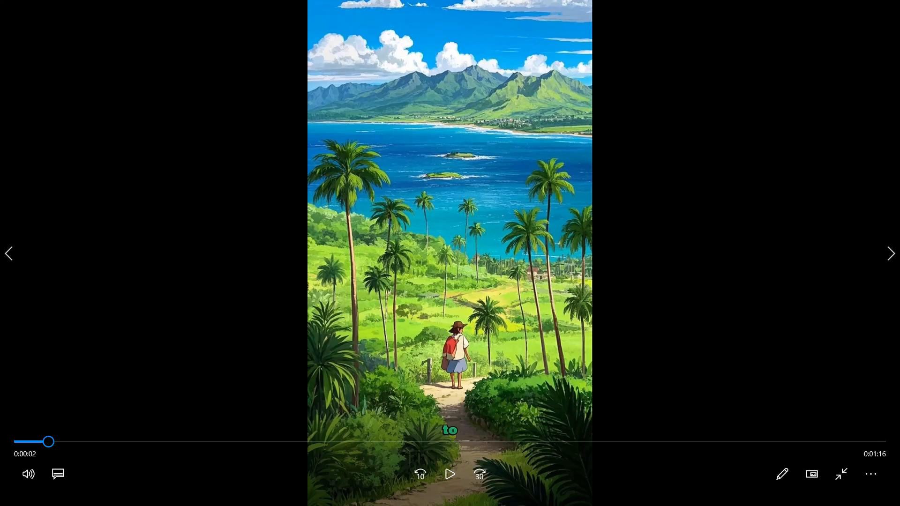
key("space")
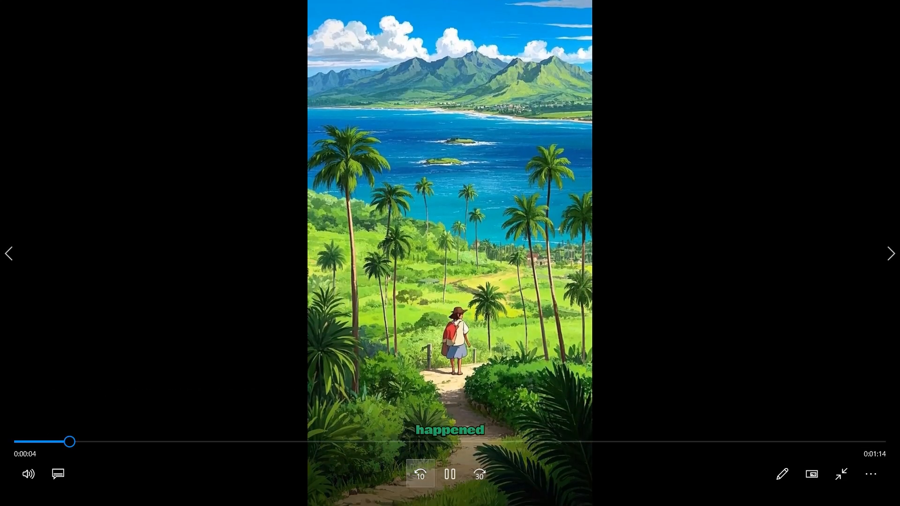
key("space")
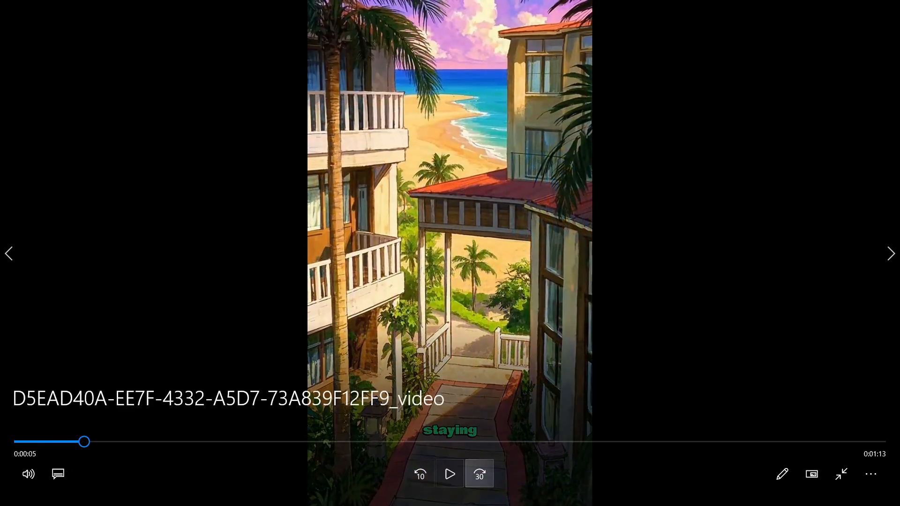